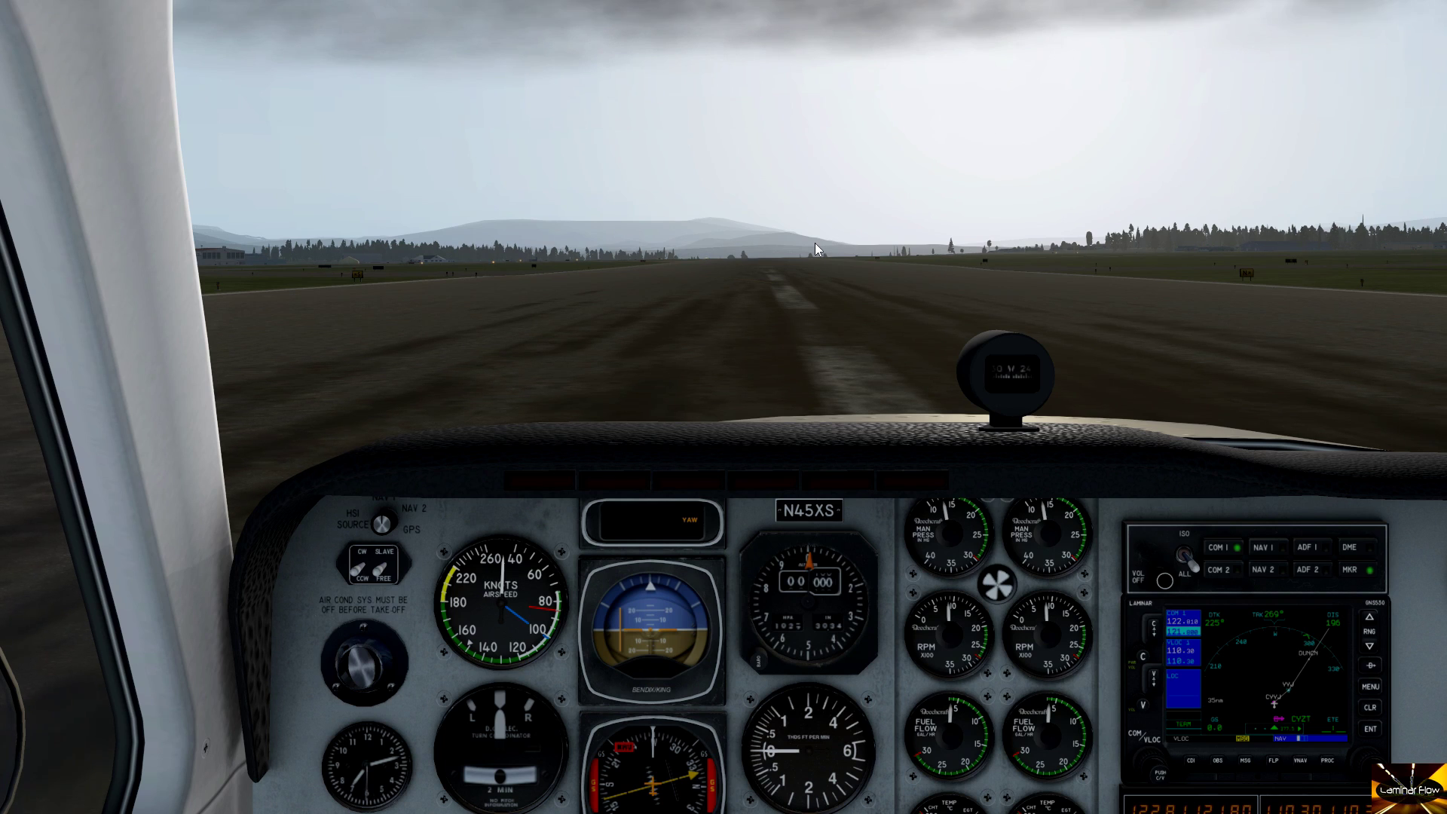
Step: Check the simulator's sectional map around the CYYJ compass rose, then close it
{"action": "key", "text": "m"}
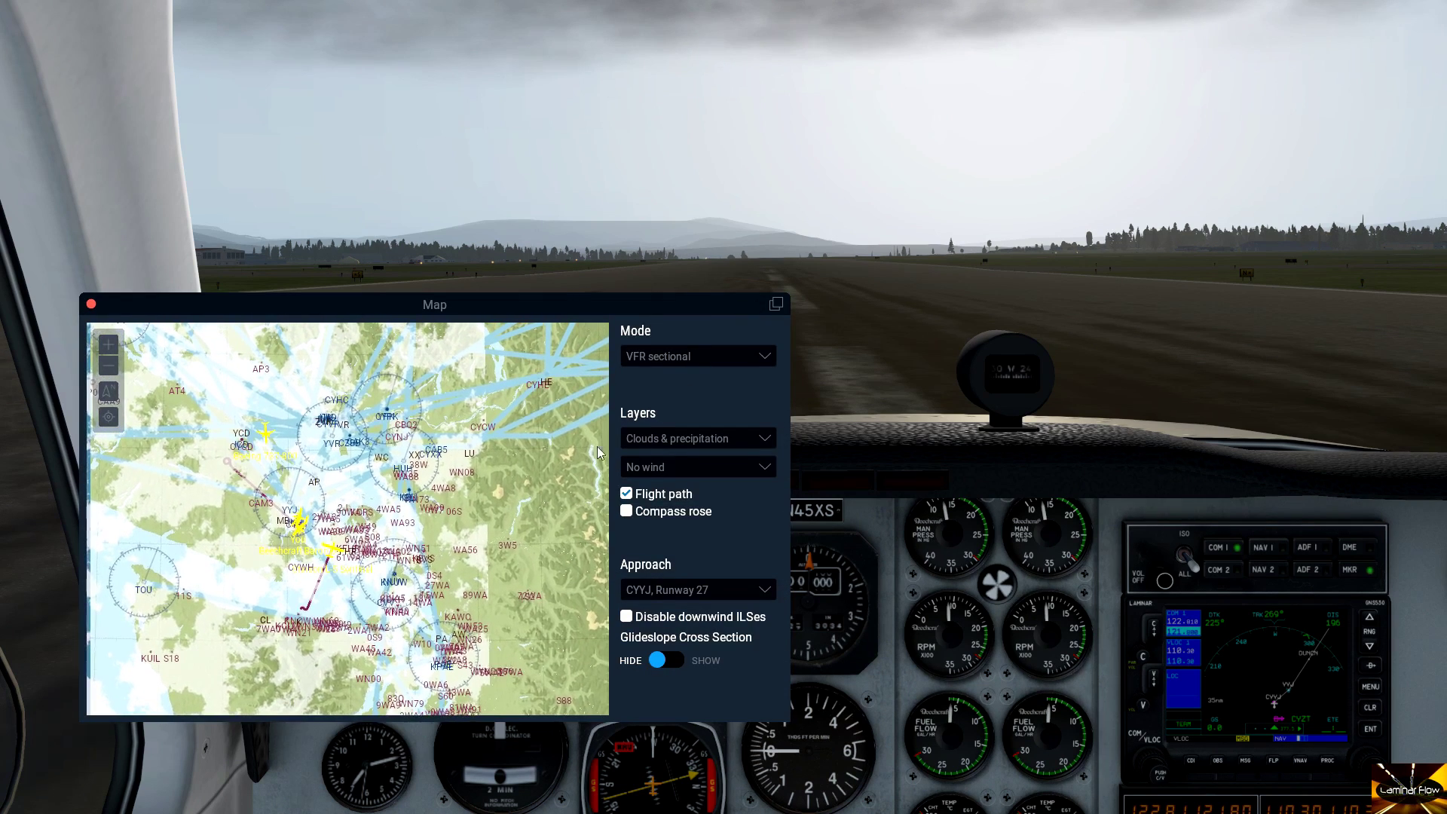
{"action": "scroll", "coordinate": [351, 538], "scroll_direction": "up", "scroll_amount": 6}
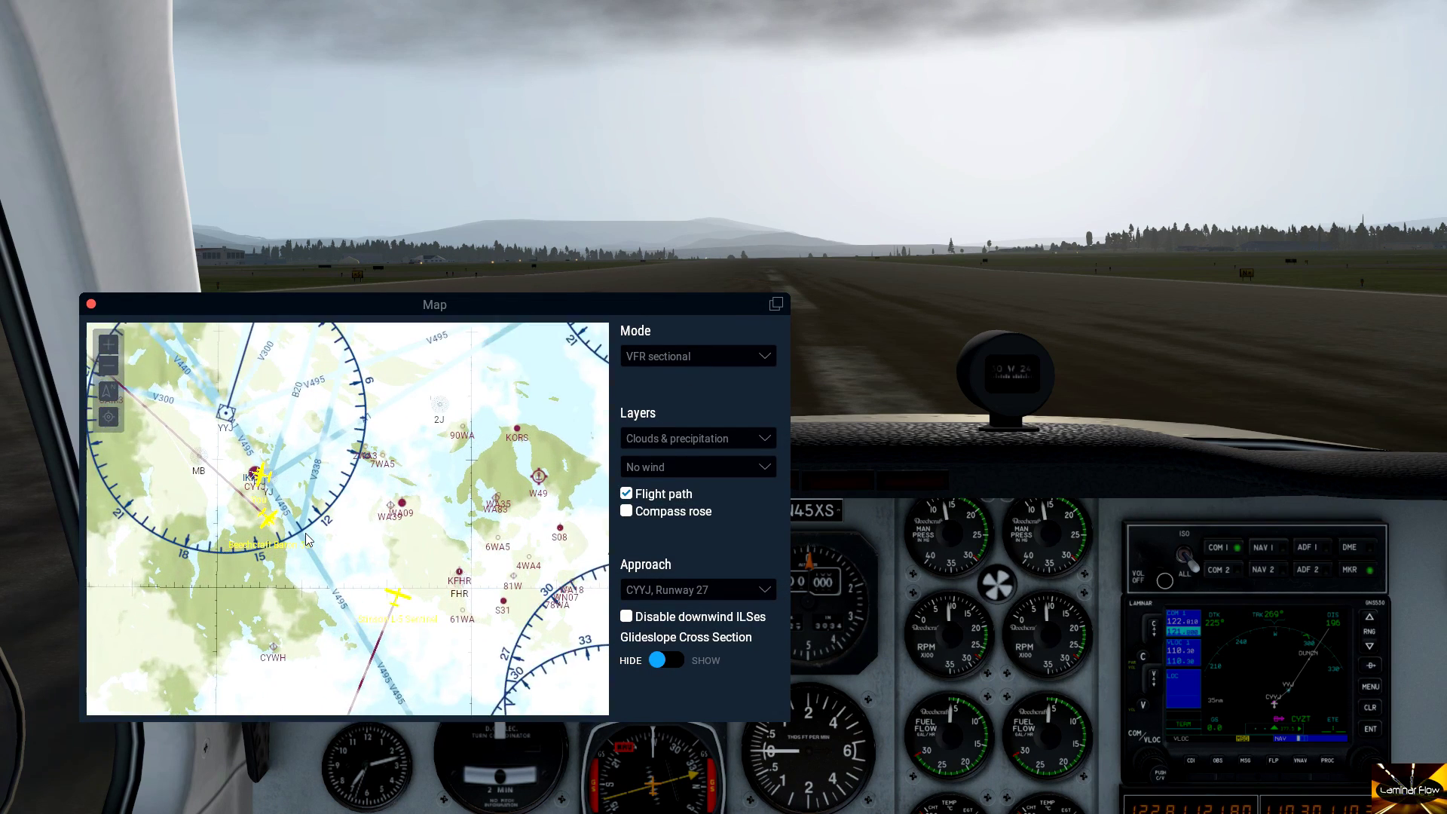
{"action": "left_click_drag", "start_coordinate": [332, 526], "coordinate": [502, 684]}
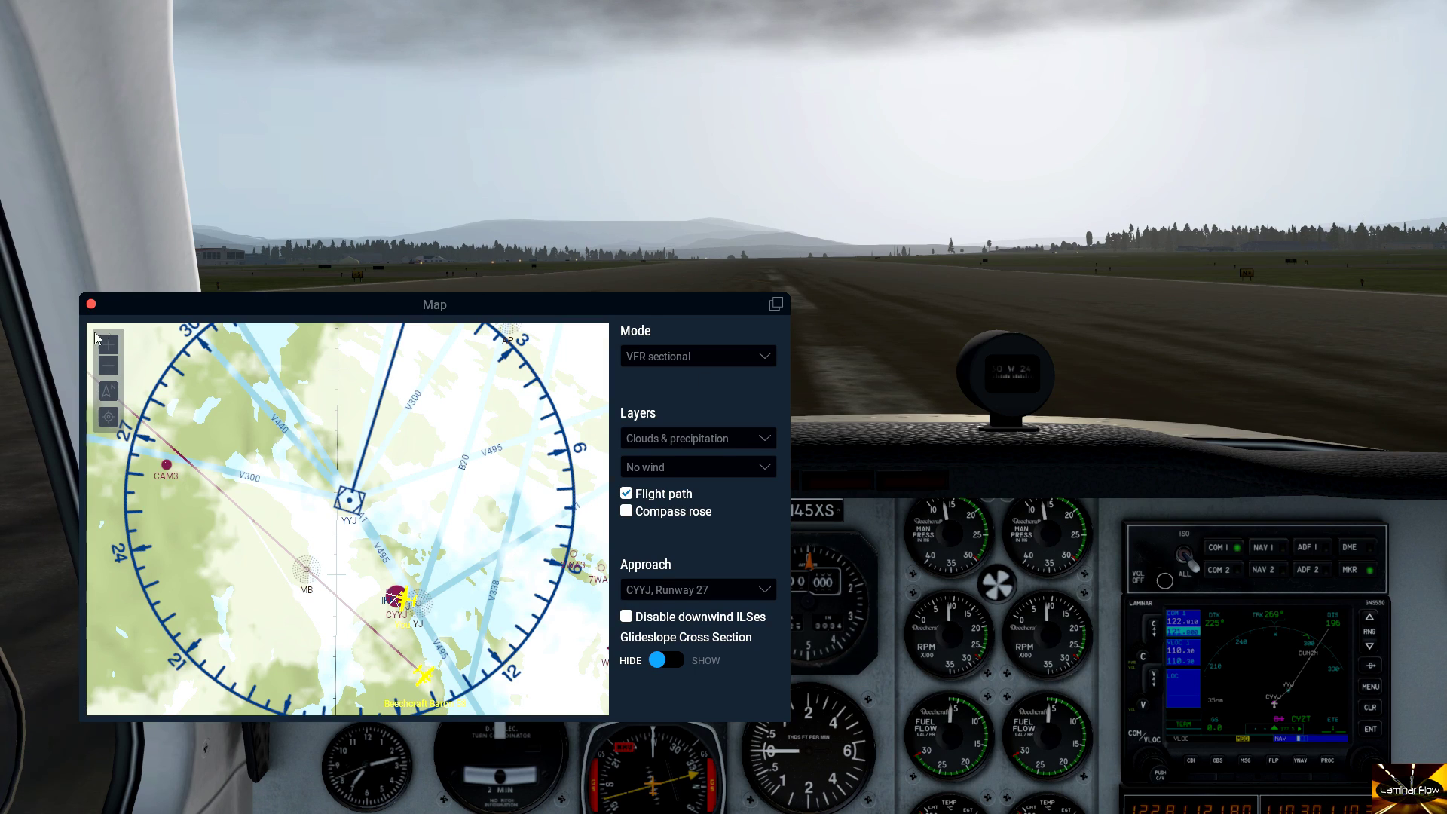
{"action": "left_click", "coordinate": [91, 304]}
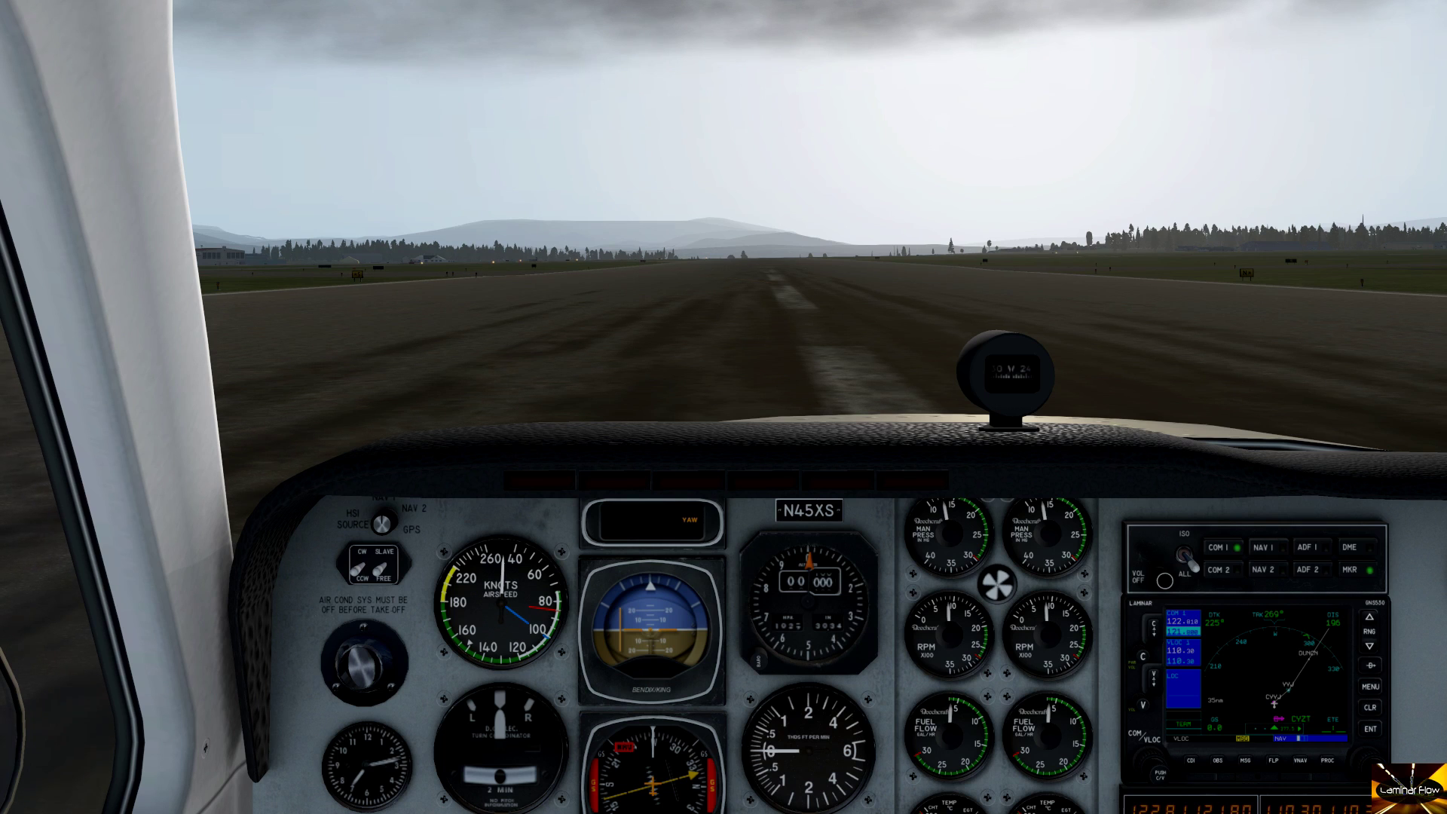
Step: Reload the X-Plane Map page at localhost:8000 and pan it to show the plane near Sidney
{"action": "key", "text": "alt+Tab"}
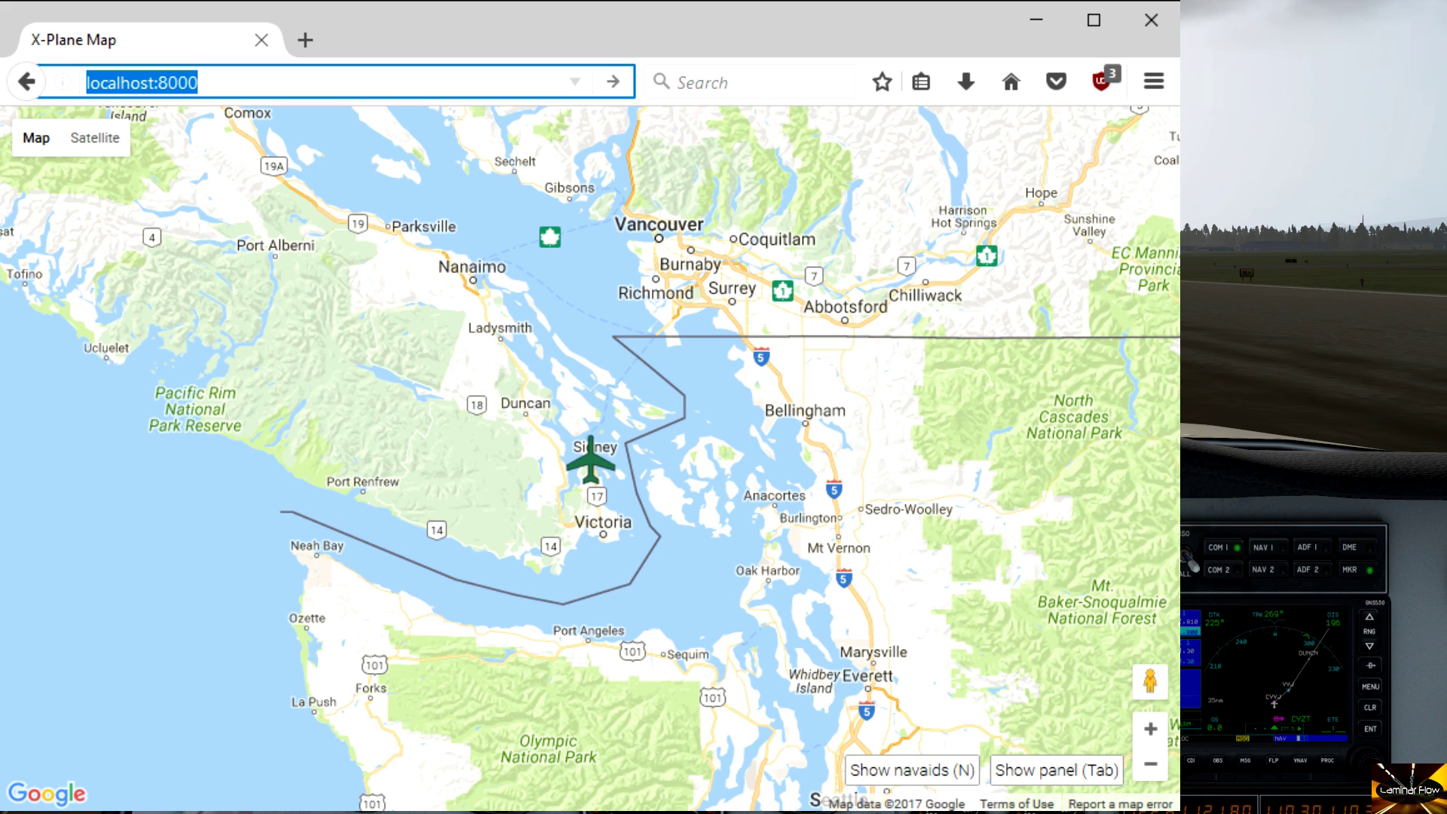
{"action": "key", "text": "F5"}
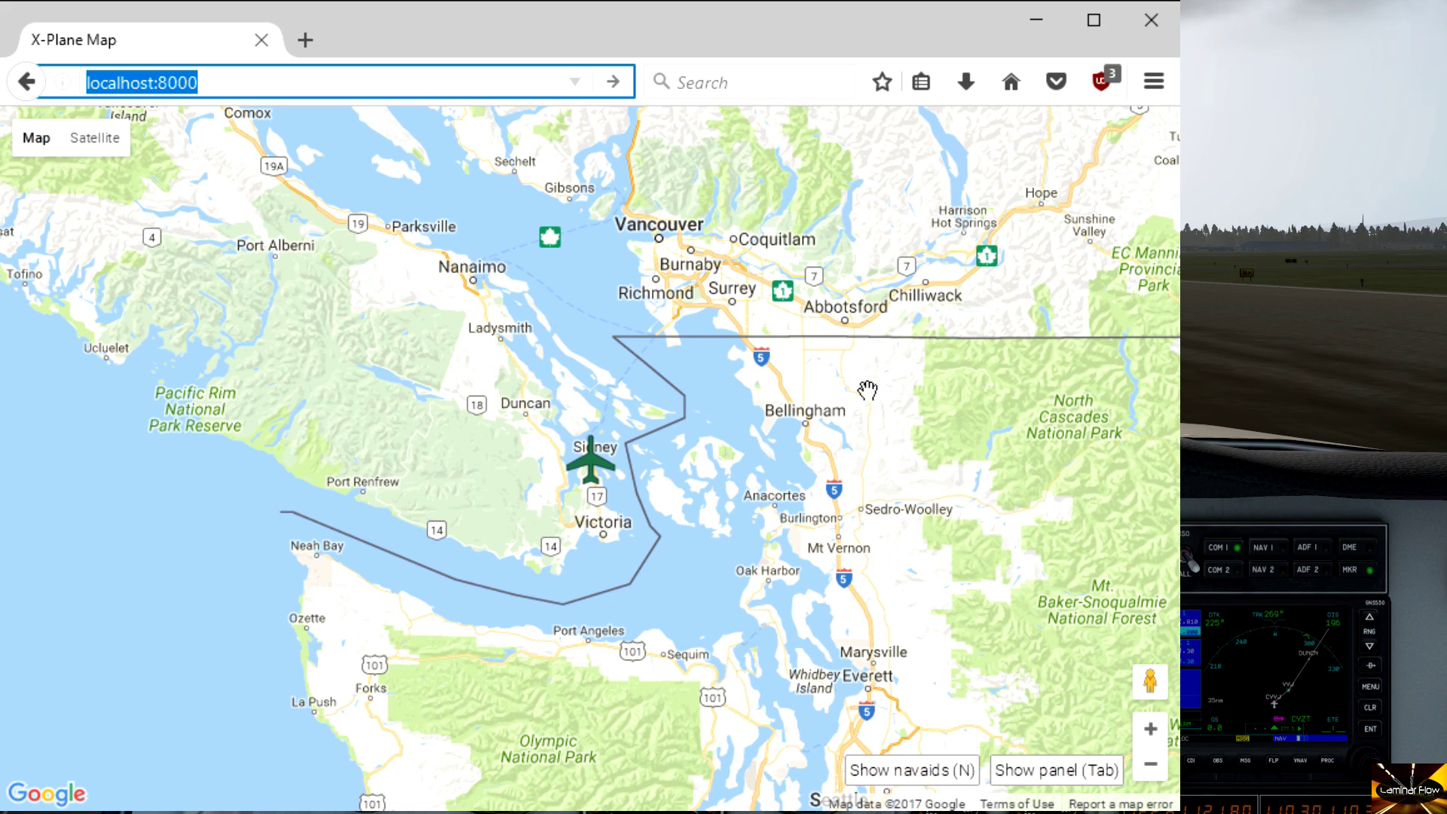
{"action": "left_click_drag", "start_coordinate": [446, 406], "coordinate": [401, 337]}
{"action": "left_click", "coordinate": [104, 143]}
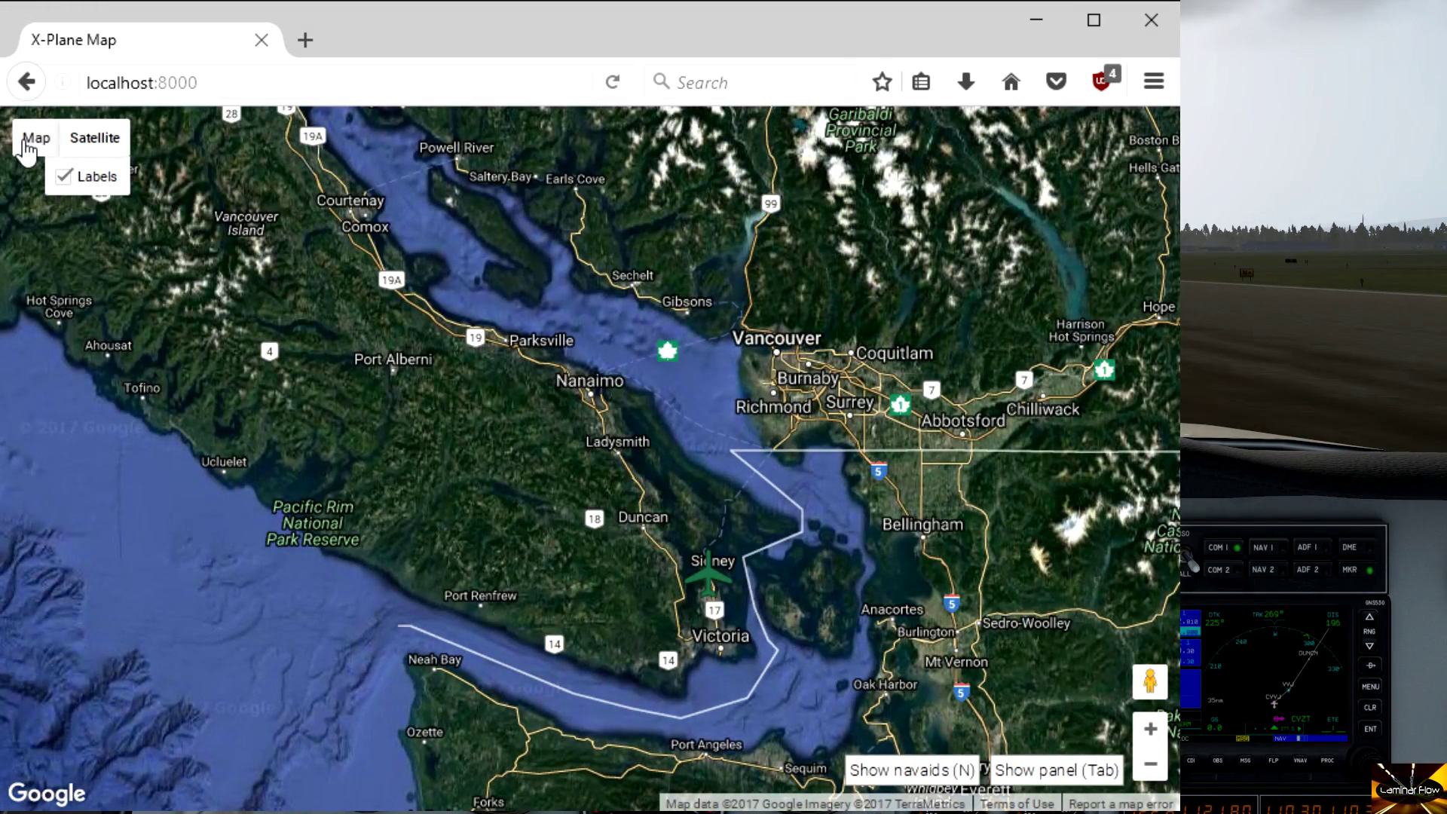
{"action": "left_click", "coordinate": [29, 147]}
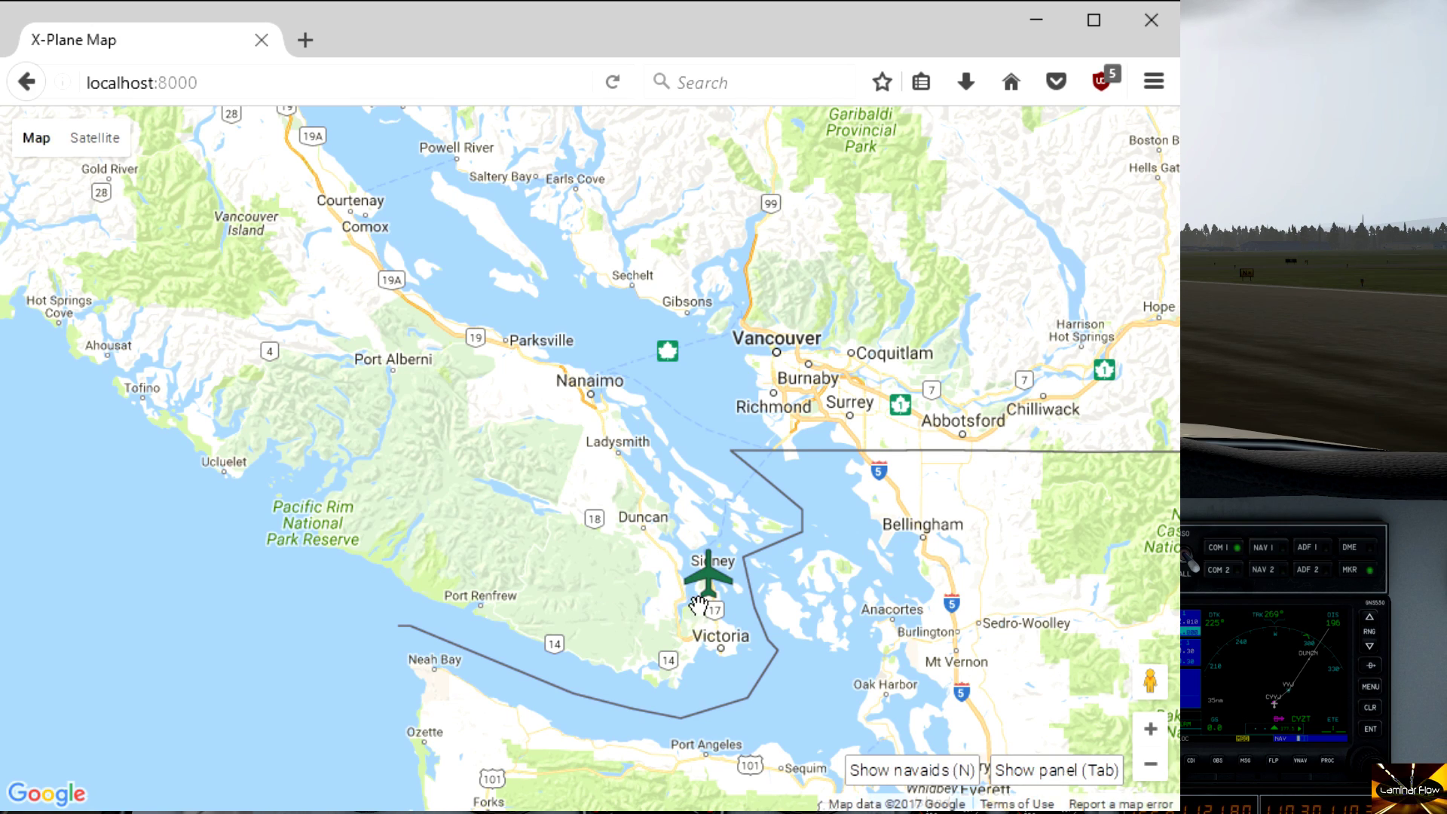
Step: Zoom in past Salt Spring and Pender islands until the plane sits on Victoria International Airport
{"action": "scroll", "coordinate": [697, 603], "scroll_direction": "up", "scroll_amount": 2}
{"action": "left_click_drag", "start_coordinate": [738, 572], "coordinate": [646, 480]}
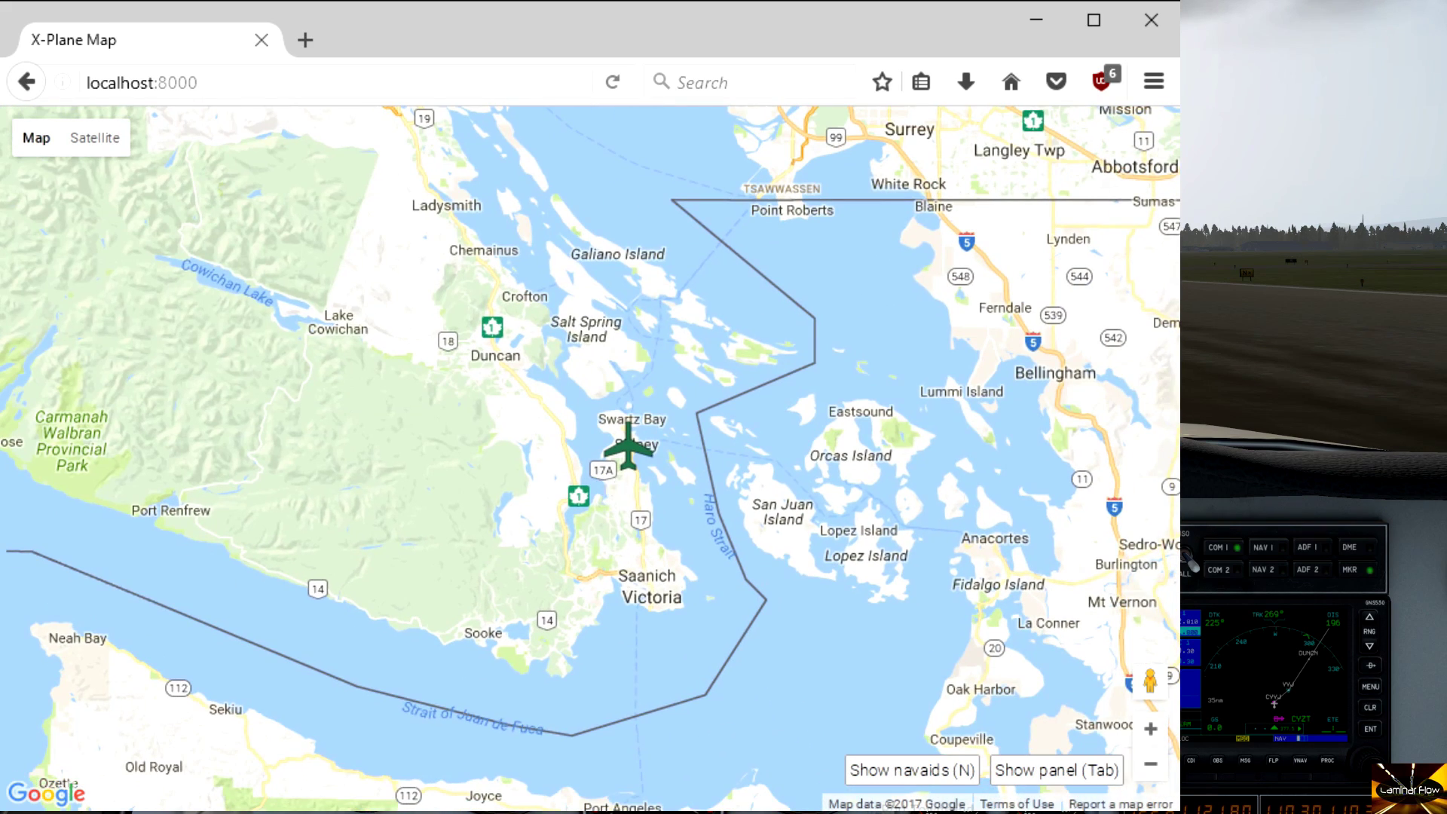
{"action": "scroll", "coordinate": [762, 593], "scroll_direction": "up", "scroll_amount": 1}
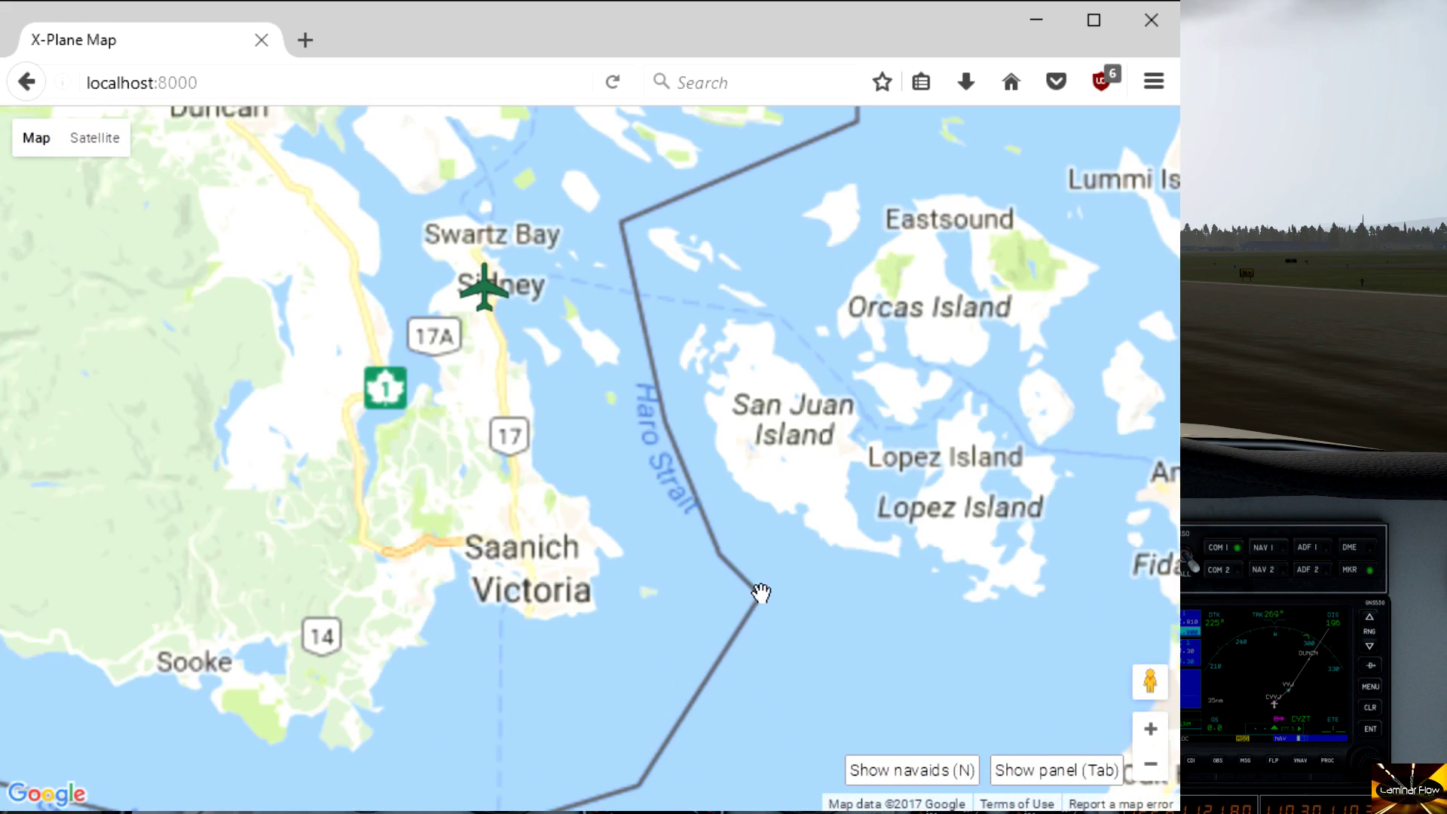
{"action": "left_click_drag", "start_coordinate": [554, 432], "coordinate": [745, 548]}
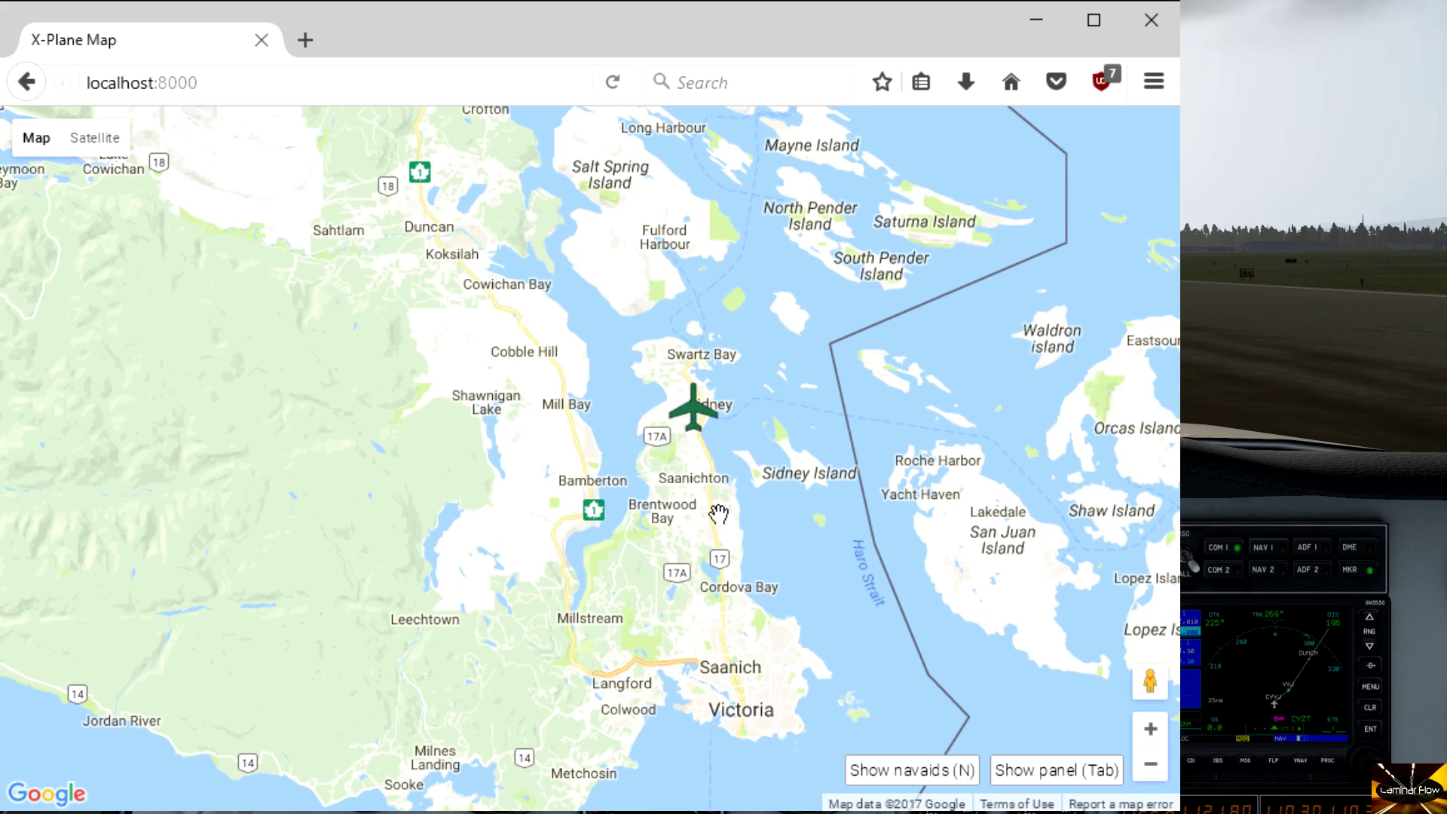
{"action": "scroll", "coordinate": [718, 515], "scroll_direction": "up", "scroll_amount": 1}
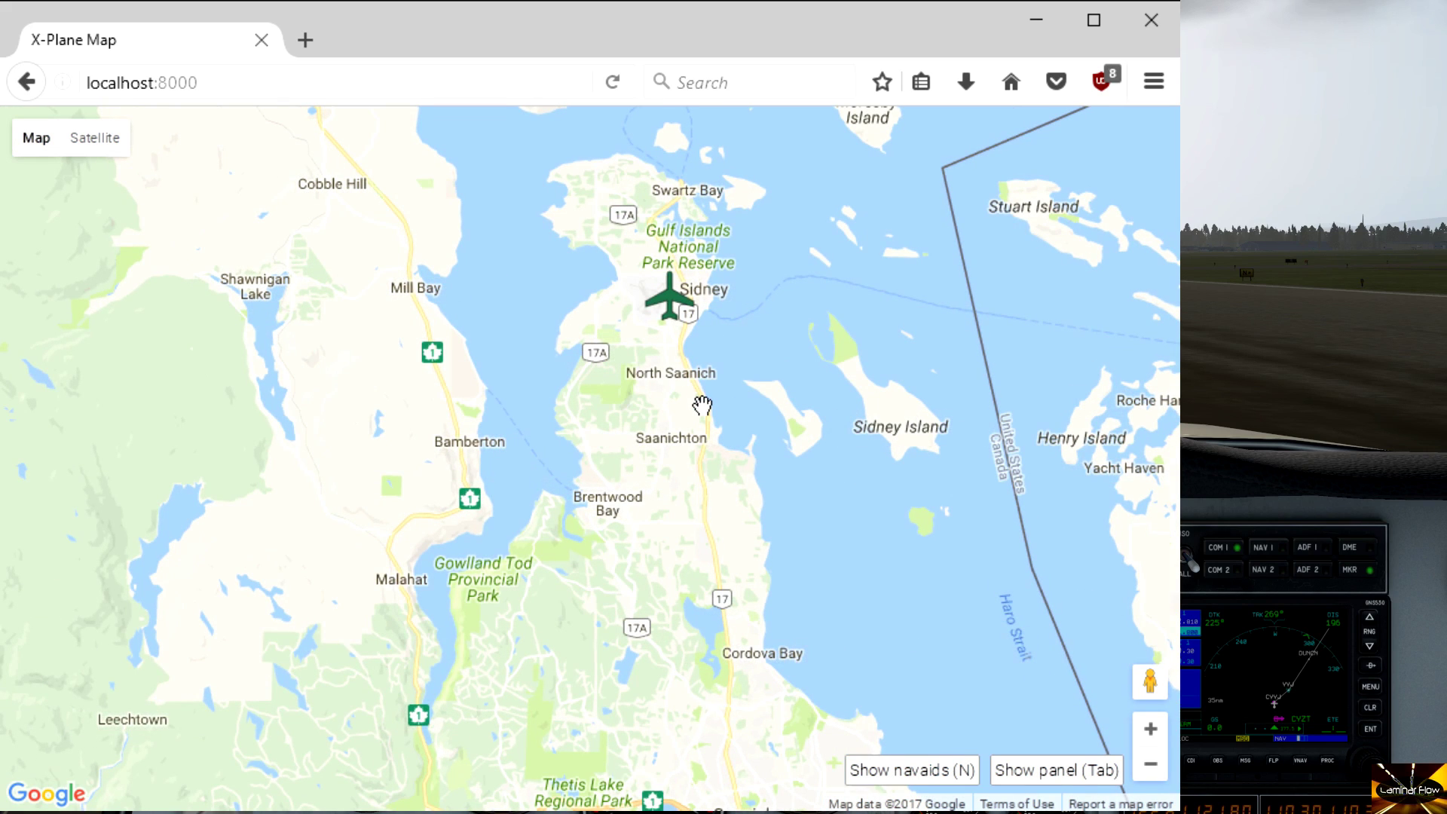
{"action": "scroll", "coordinate": [701, 405], "scroll_direction": "up", "scroll_amount": 1}
{"action": "left_click_drag", "start_coordinate": [681, 400], "coordinate": [643, 672]}
{"action": "scroll", "coordinate": [633, 531], "scroll_direction": "up", "scroll_amount": 1}
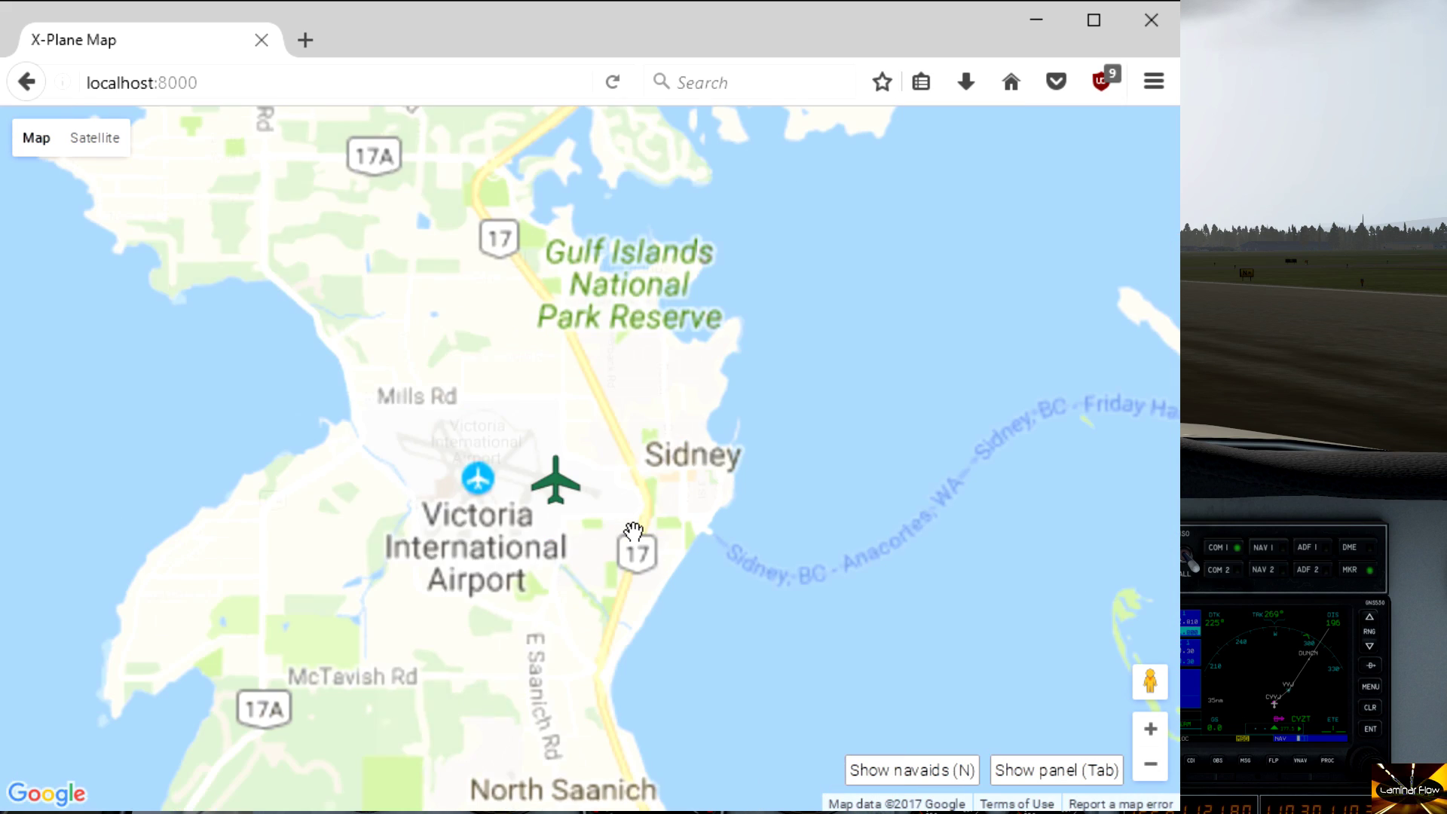
{"action": "scroll", "coordinate": [632, 527], "scroll_direction": "up", "scroll_amount": 1}
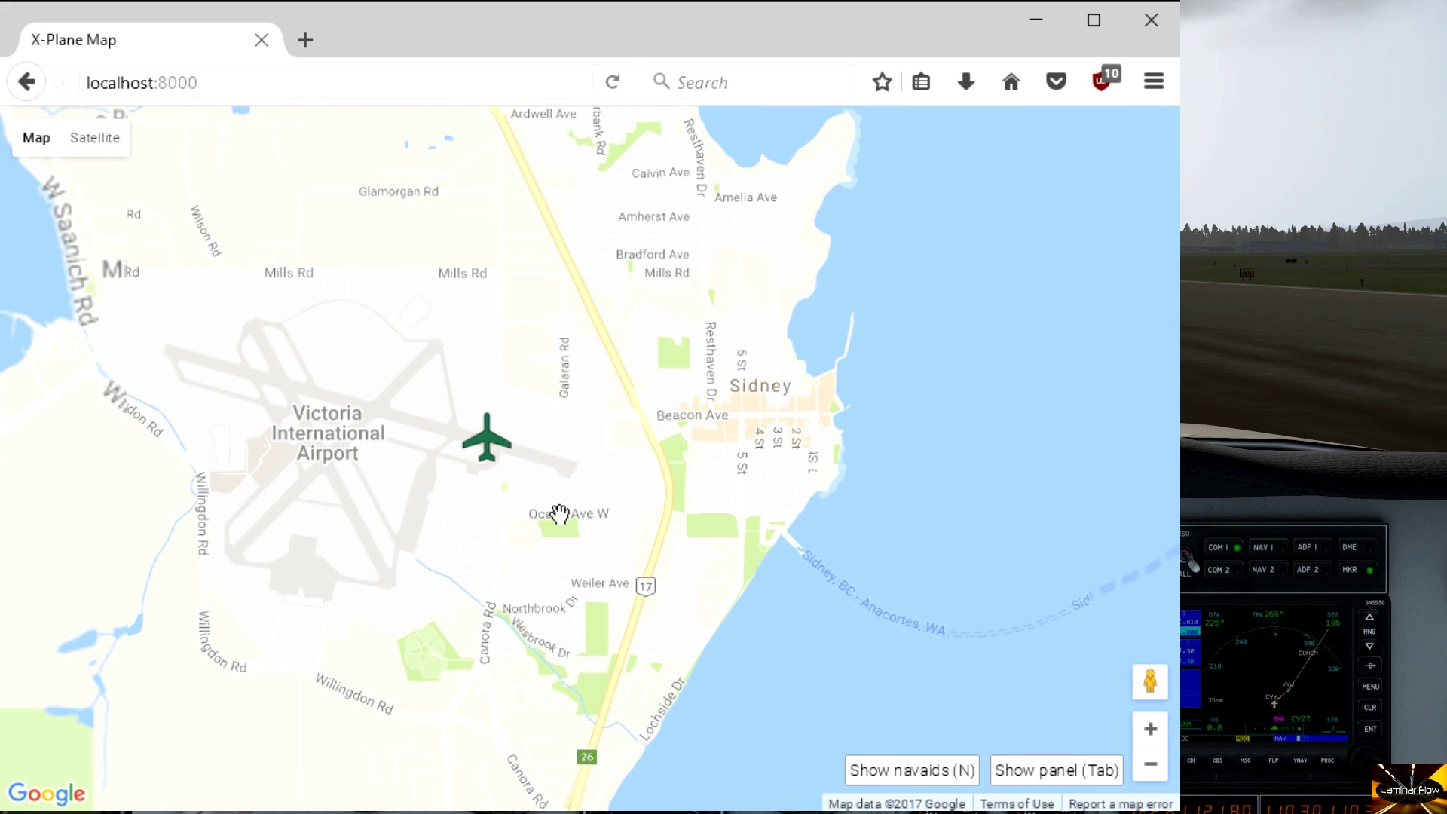
{"action": "scroll", "coordinate": [489, 466], "scroll_direction": "up", "scroll_amount": 1}
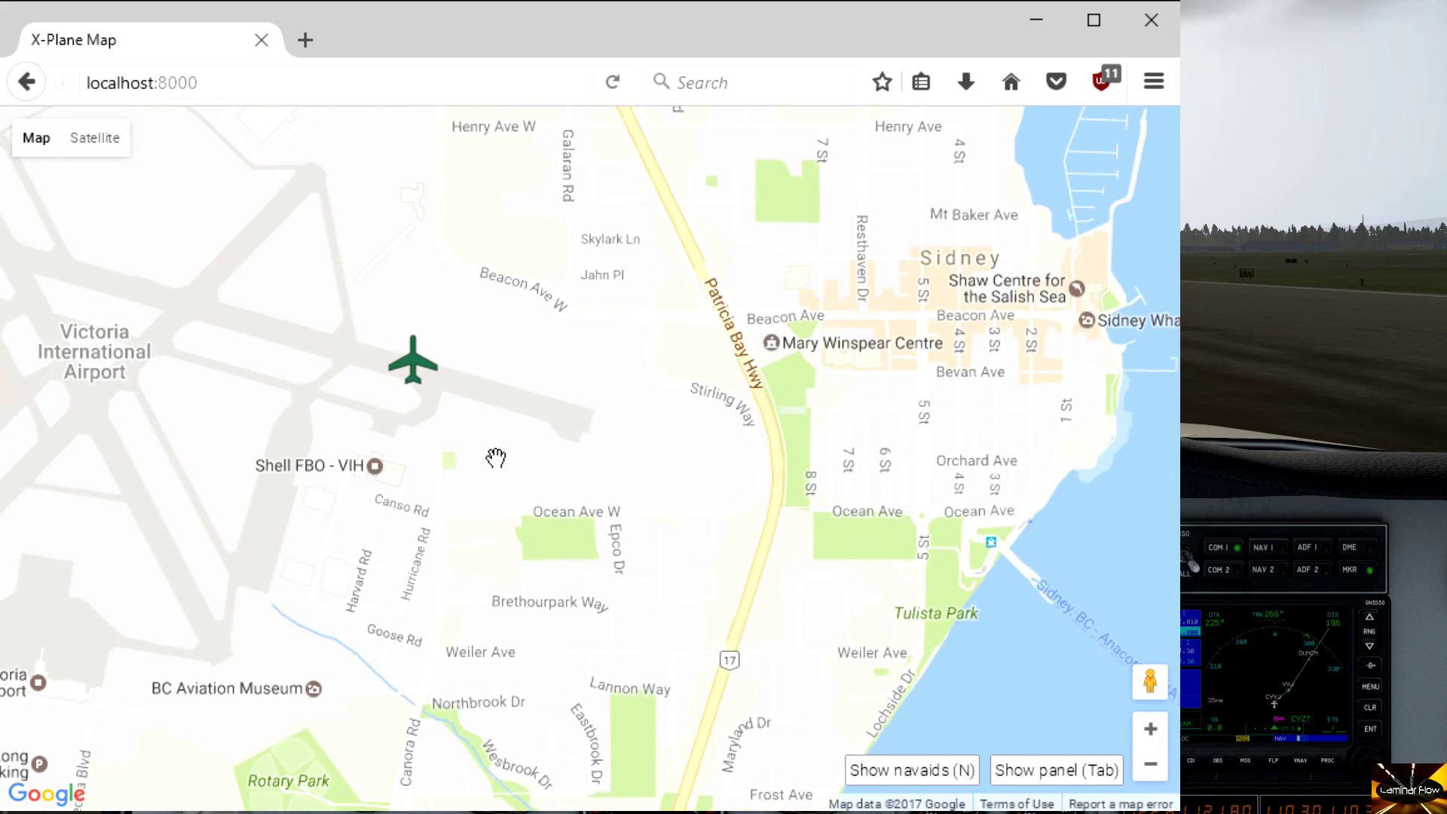
{"action": "scroll", "coordinate": [495, 457], "scroll_direction": "down", "scroll_amount": 1}
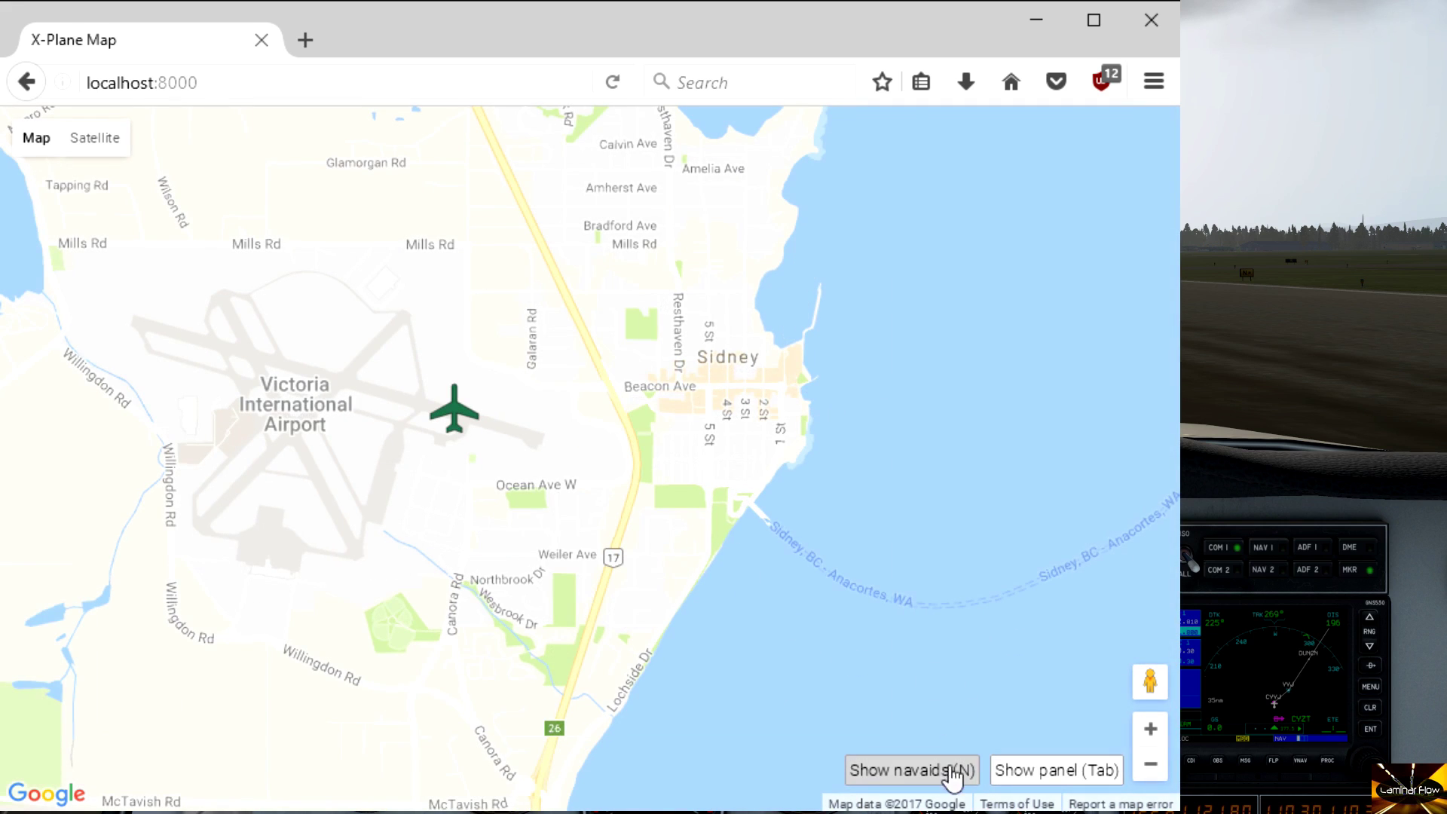
Step: Turn on navaid markers and nudge the map up so the plane is nearer centre
{"action": "left_click", "coordinate": [940, 784]}
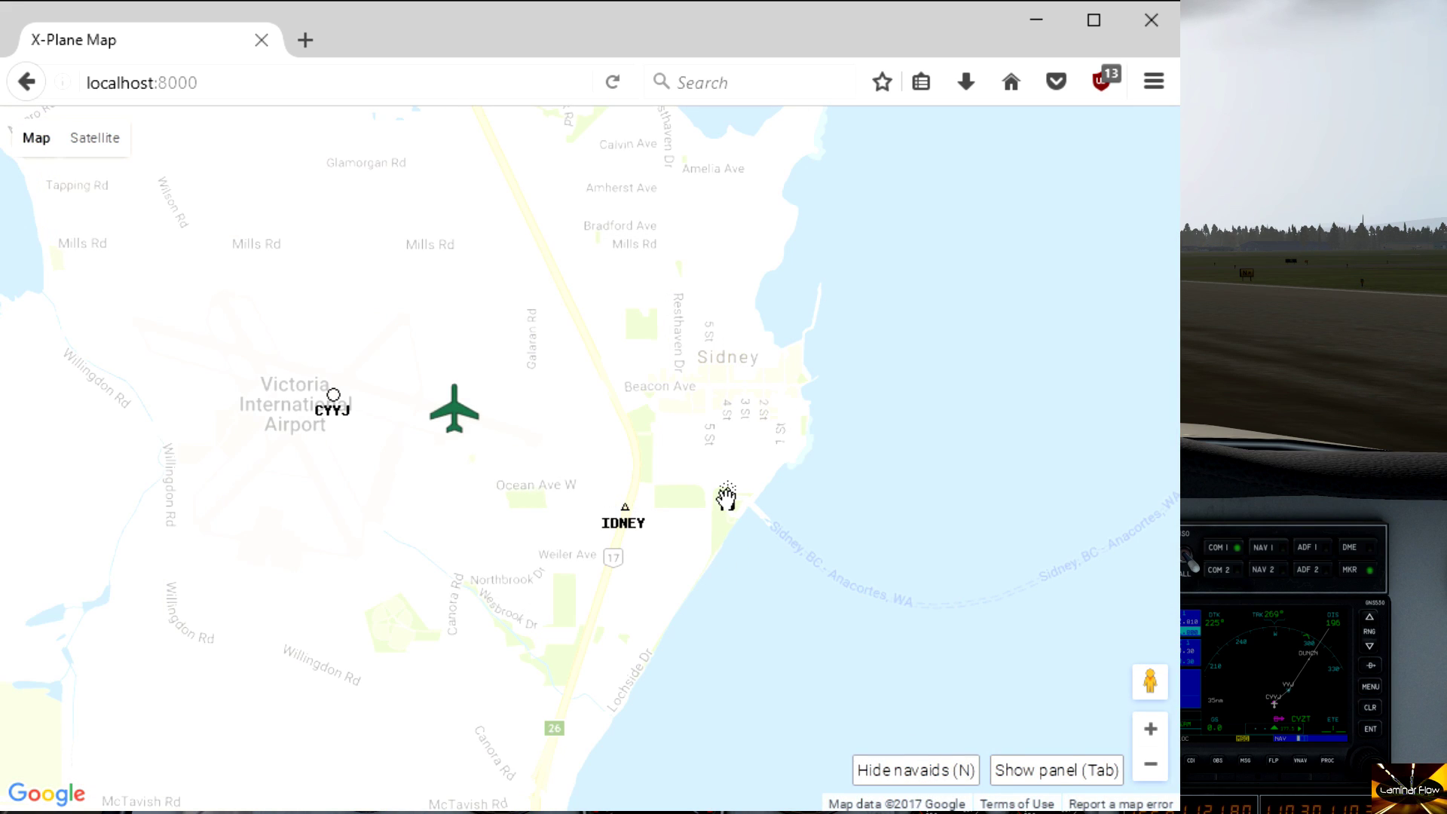
{"action": "scroll", "coordinate": [508, 417], "scroll_direction": "down", "scroll_amount": 4}
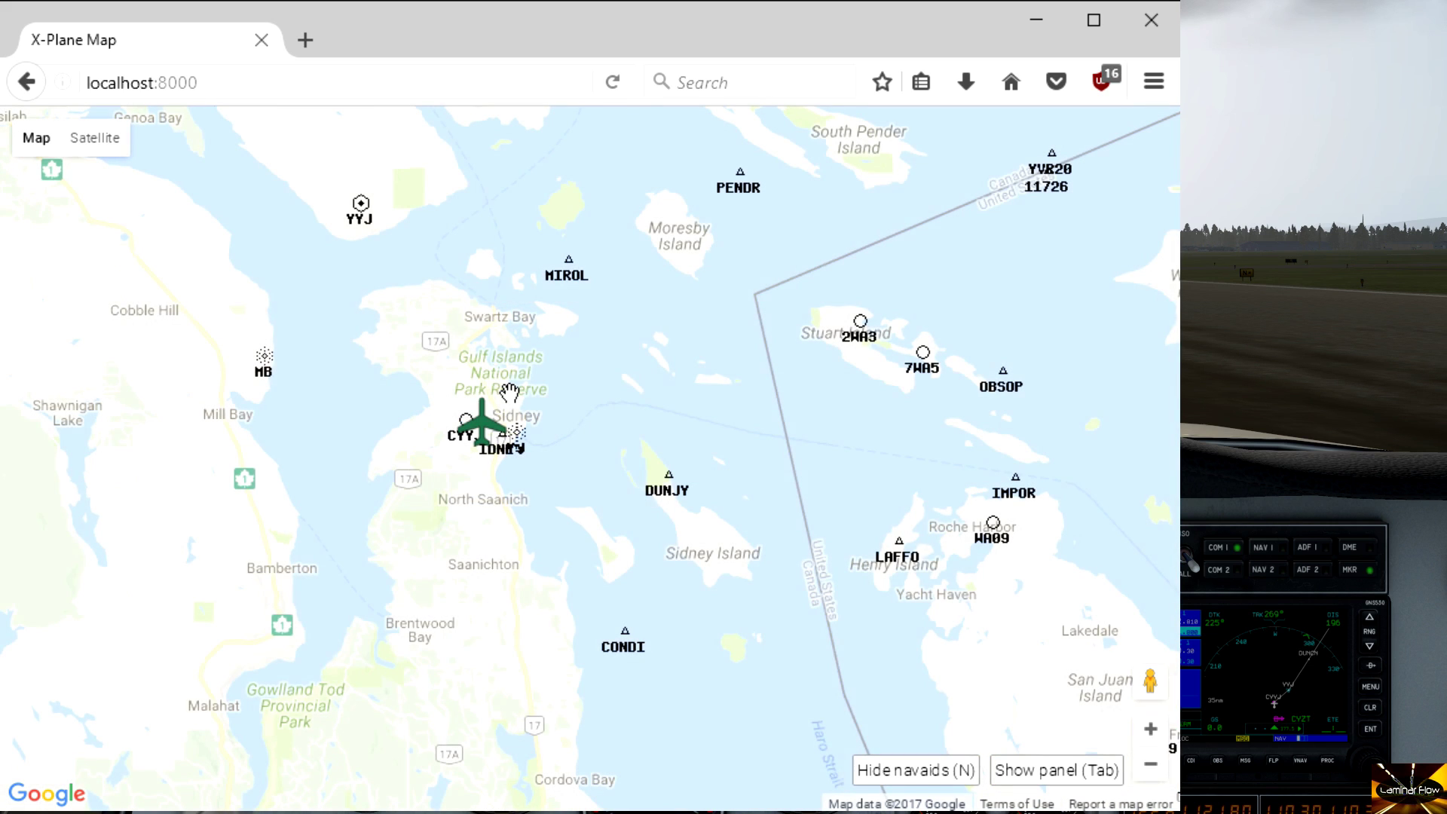
{"action": "scroll", "coordinate": [509, 392], "scroll_direction": "up", "scroll_amount": 3}
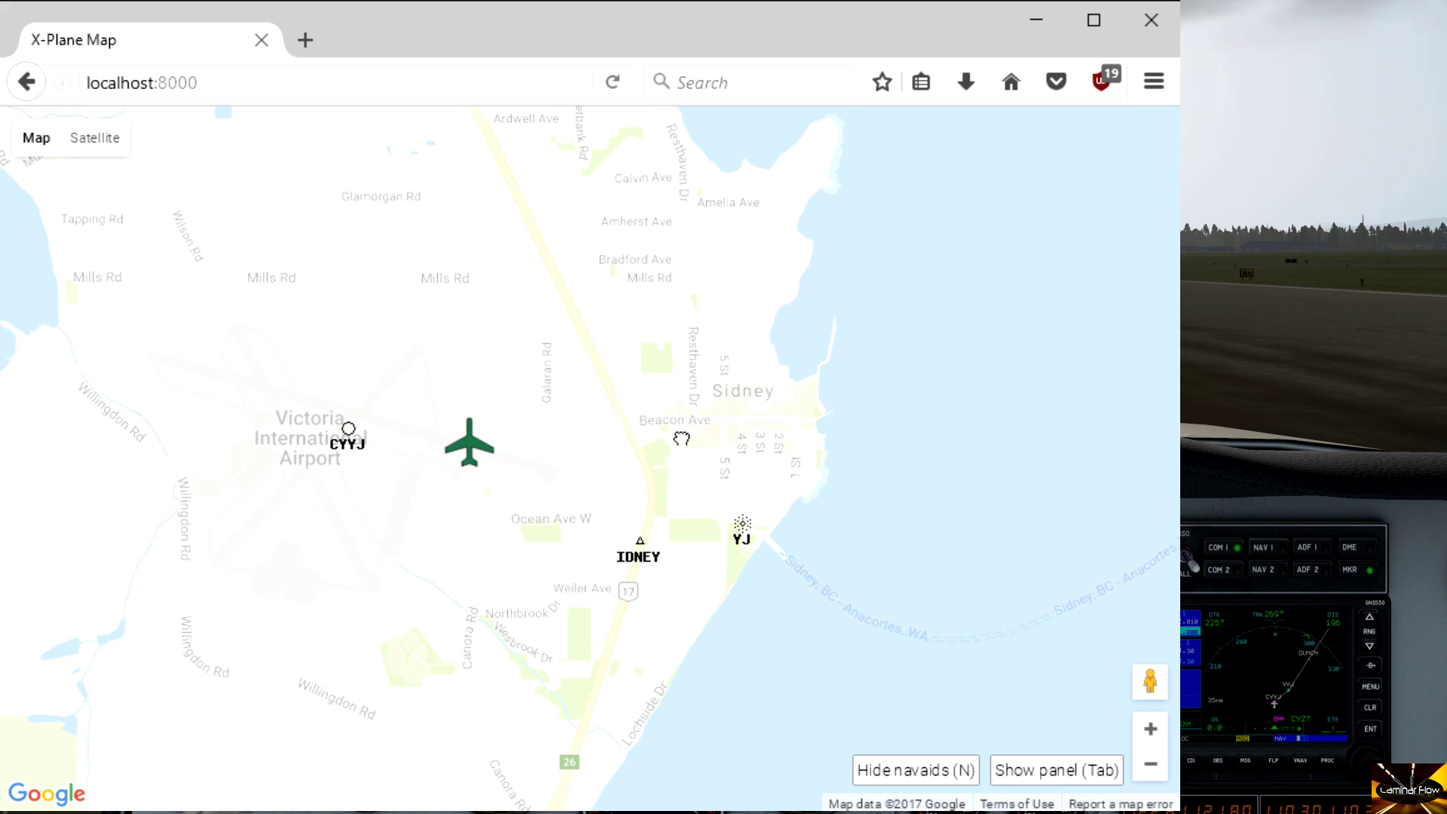
{"action": "left_click_drag", "start_coordinate": [682, 437], "coordinate": [684, 412]}
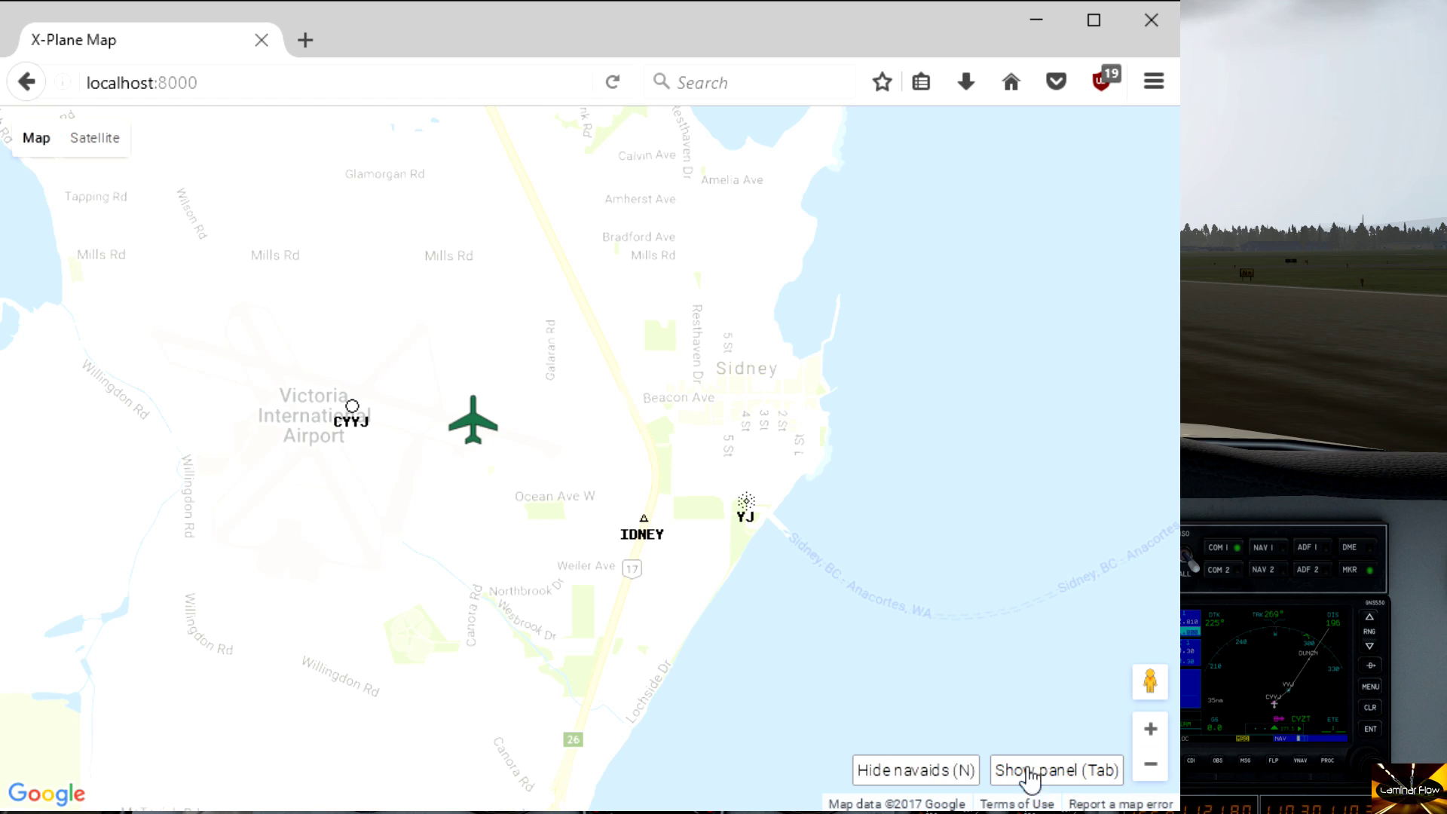
{"action": "left_click", "coordinate": [1055, 770]}
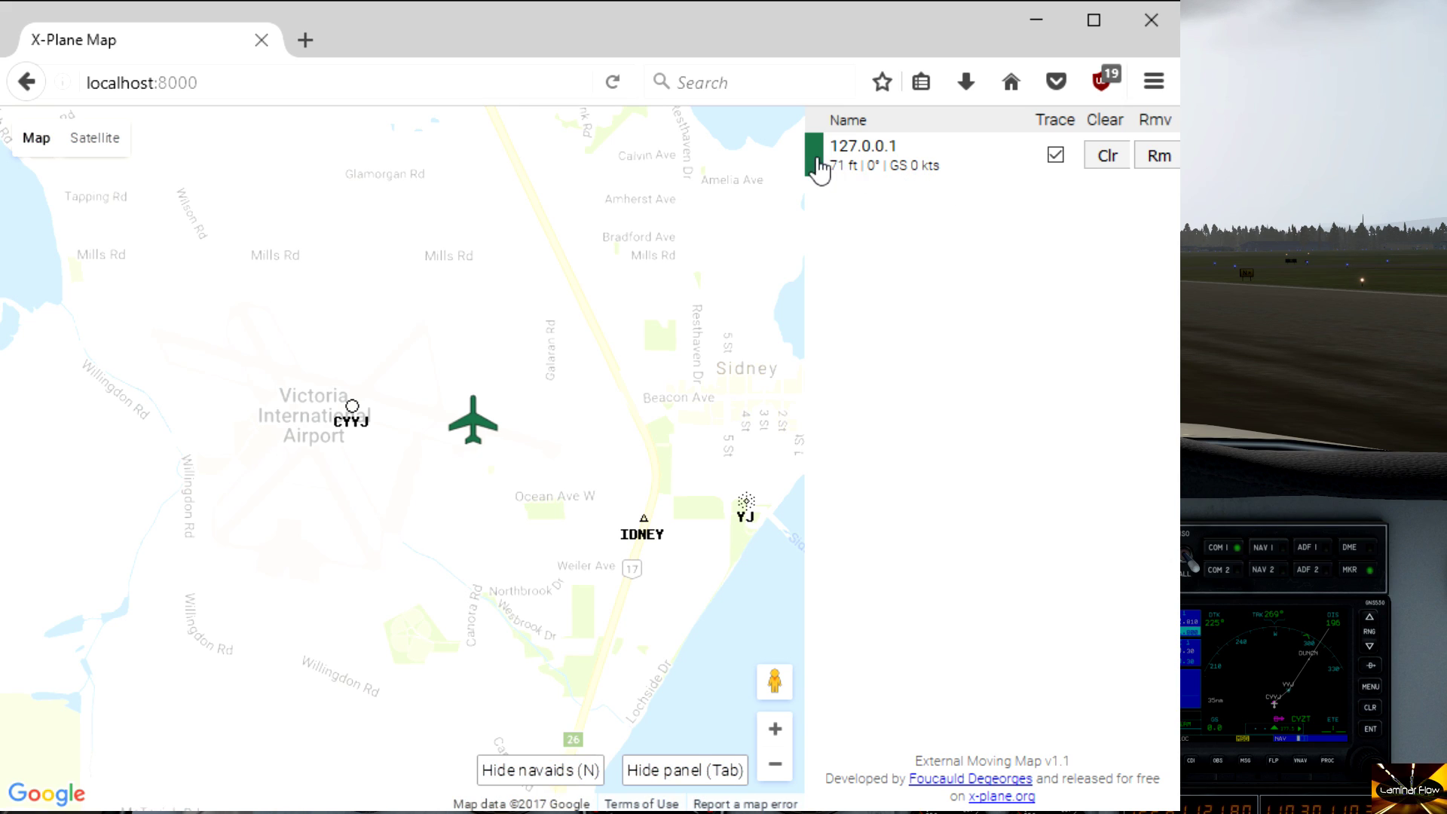
{"action": "left_click", "coordinate": [671, 770]}
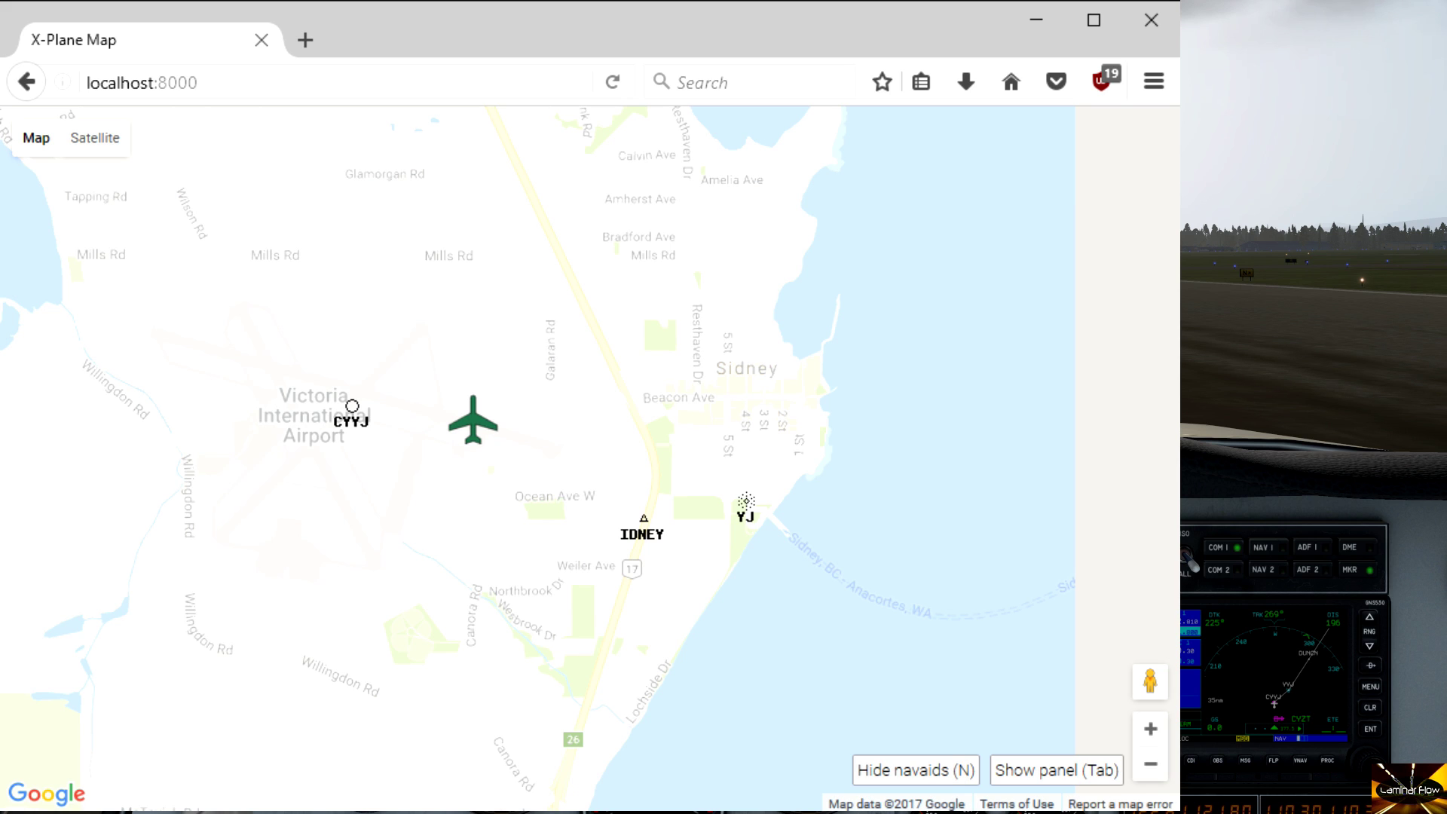
Step: Verify Data Output sends row 20 (lat, lon, altitude) via UDP to 127.0.0.1
{"action": "key", "text": "alt+Tab"}
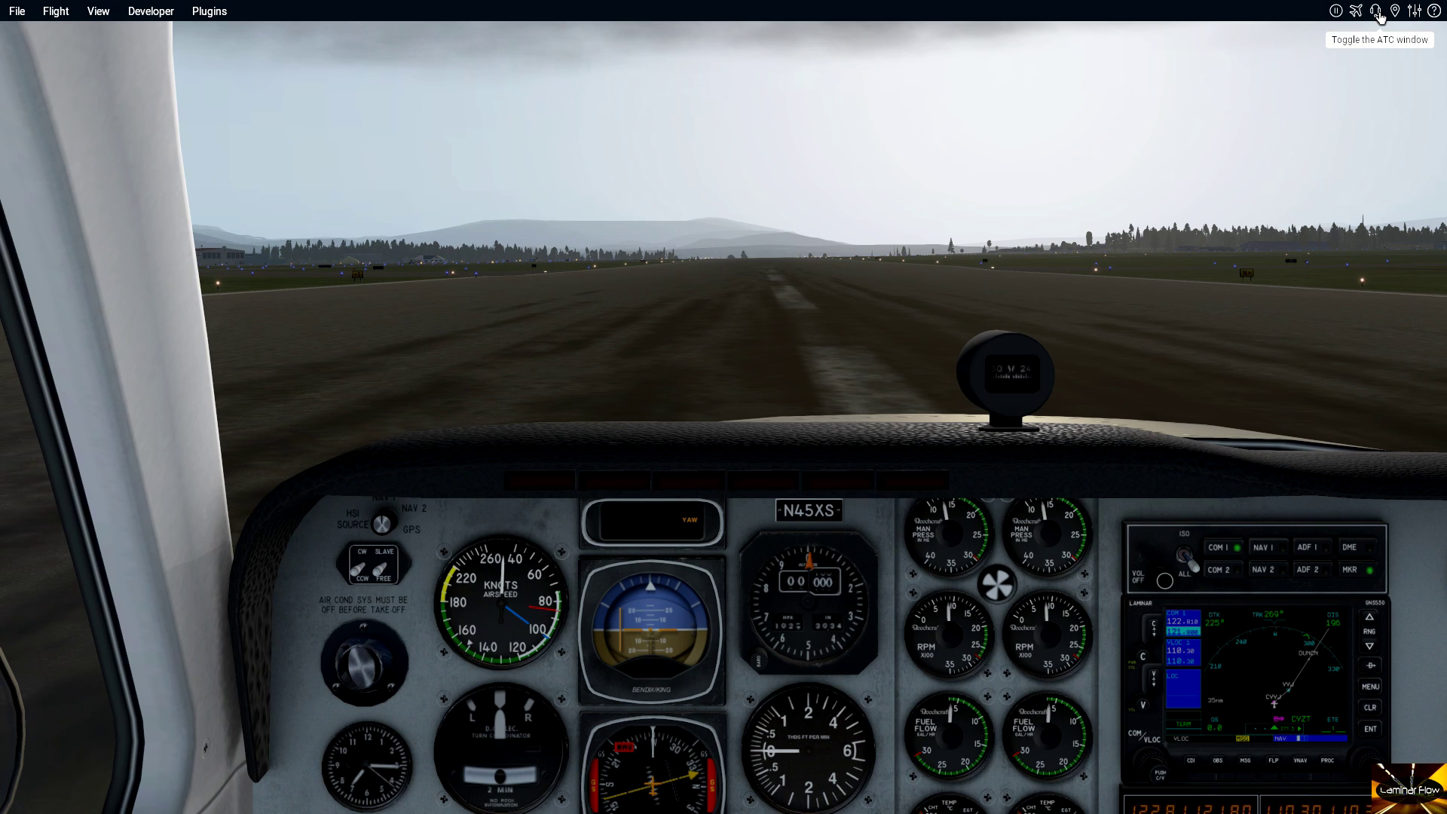
{"action": "left_click", "coordinate": [1416, 12]}
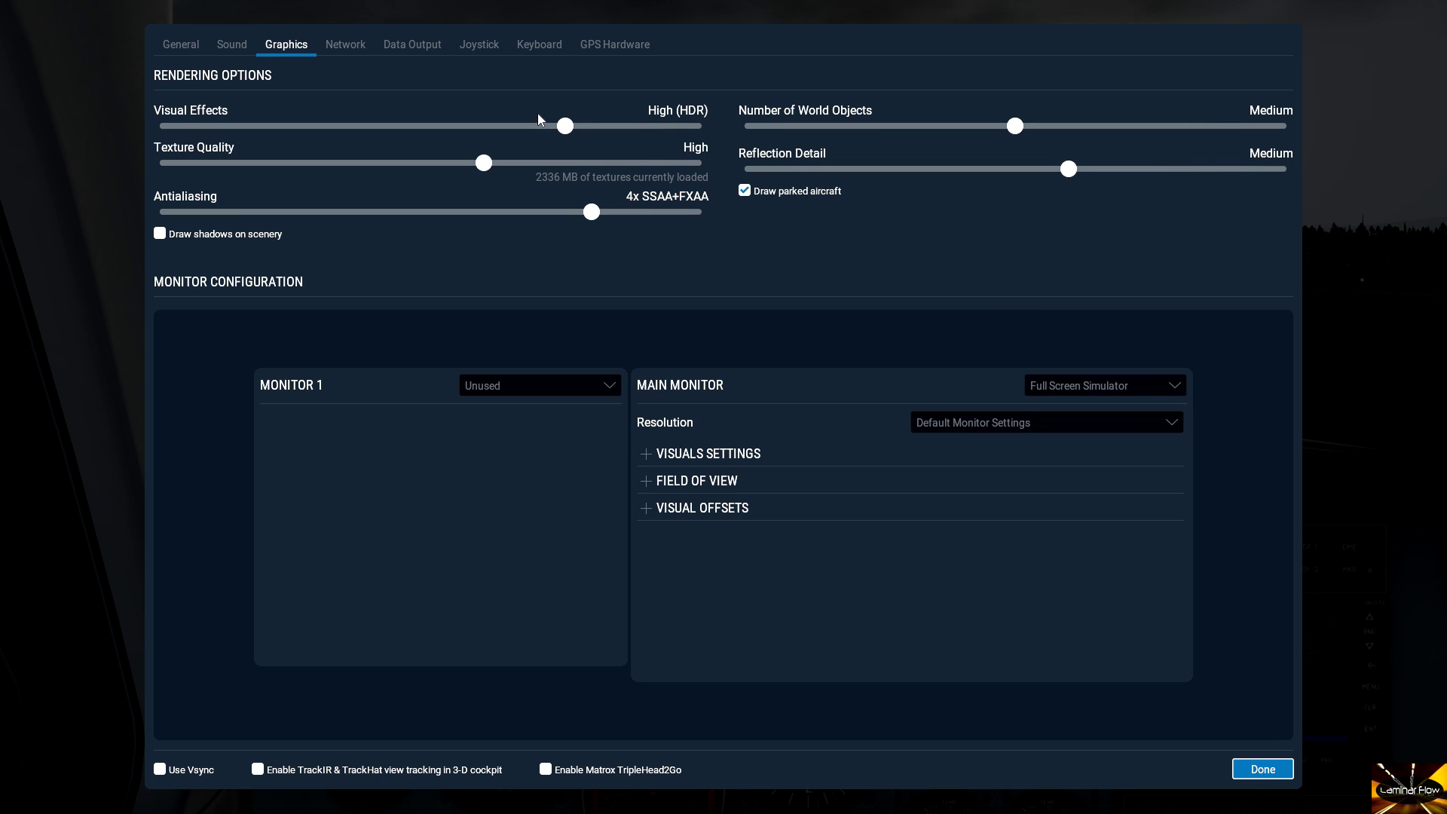
{"action": "left_click", "coordinate": [416, 48]}
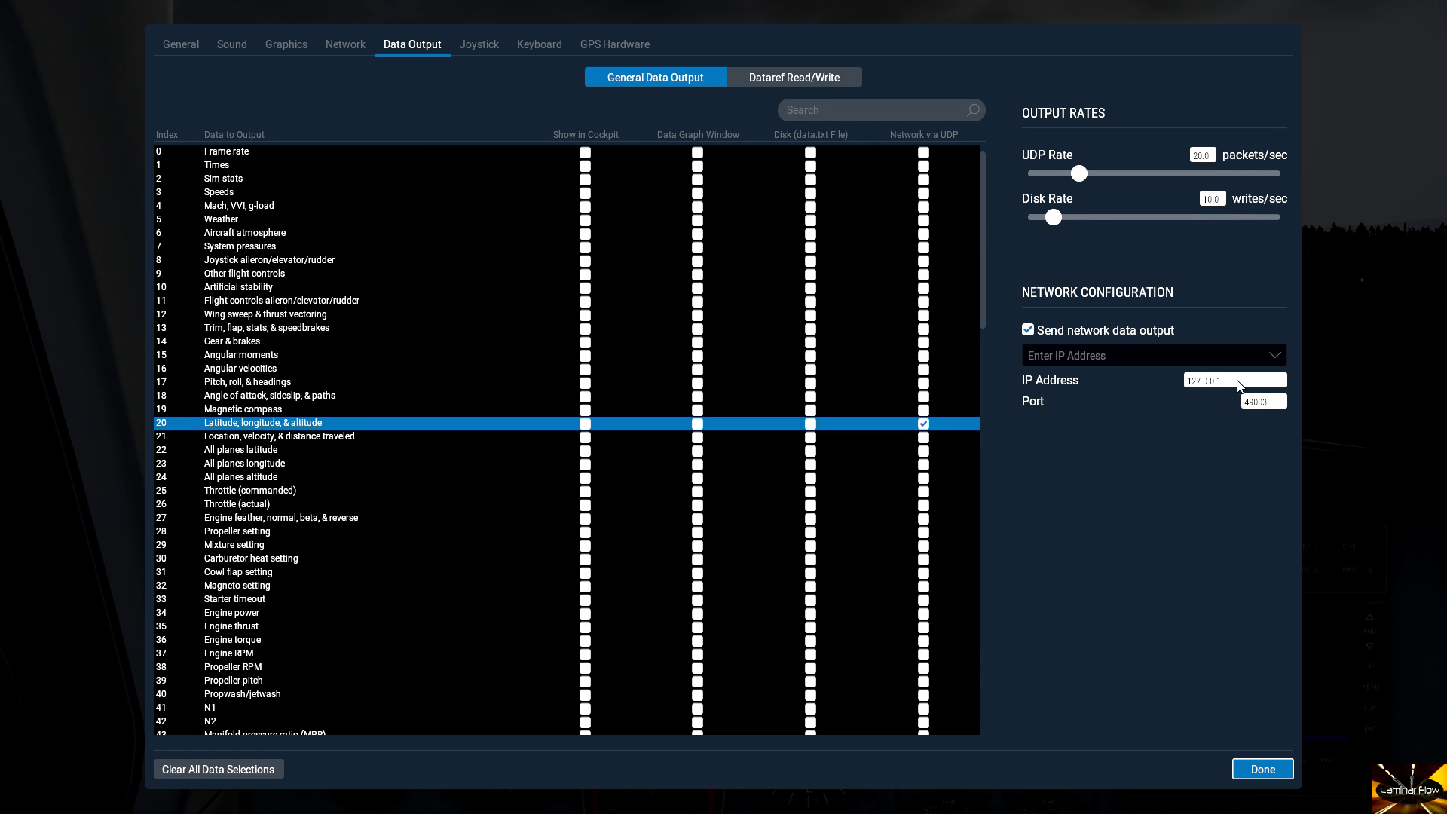
{"action": "left_click", "coordinate": [1263, 769]}
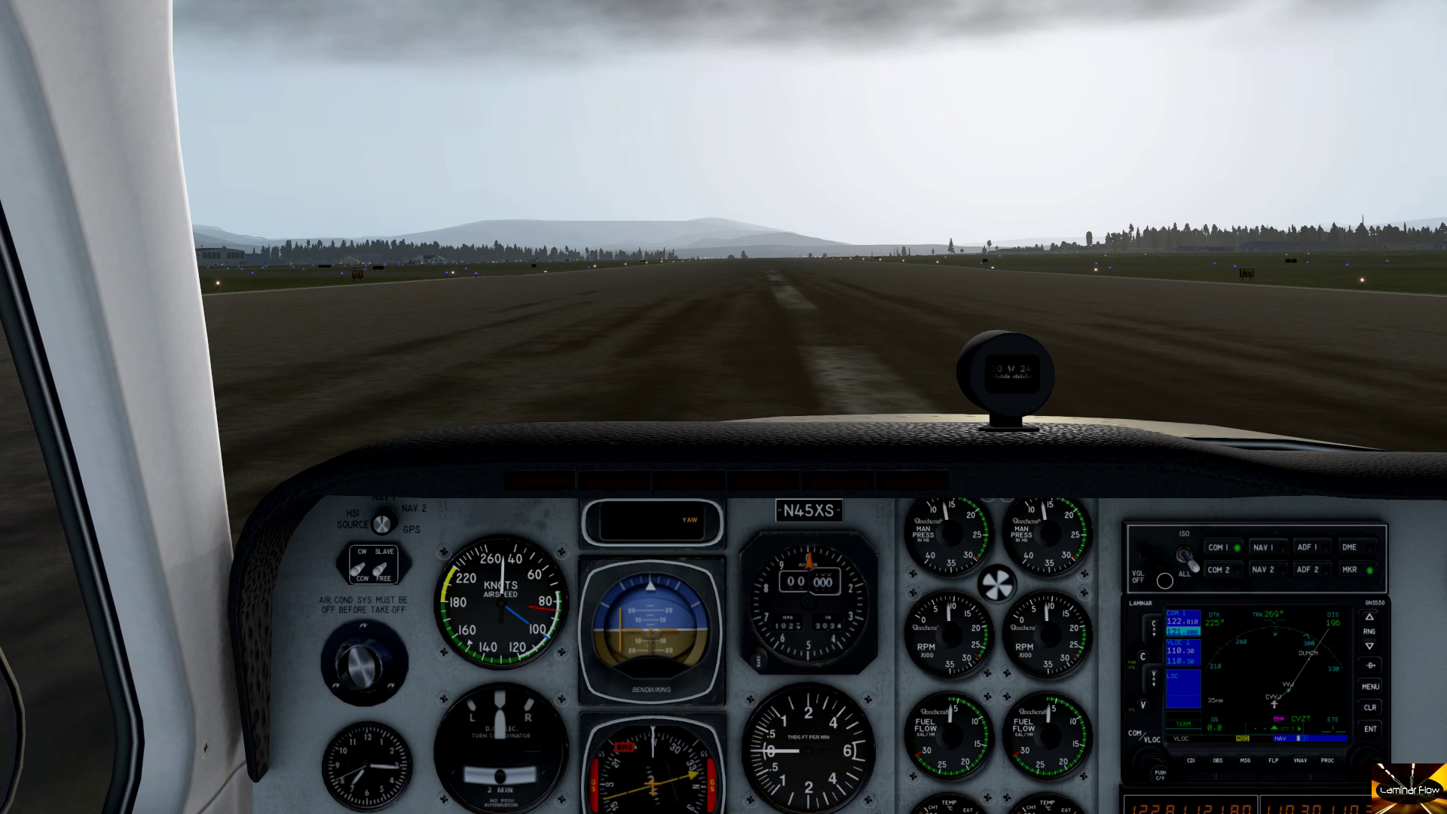
Step: Return to X-Plane Map, preview the Satellite basemap, then go back to Map
{"action": "key", "text": "alt+Tab"}
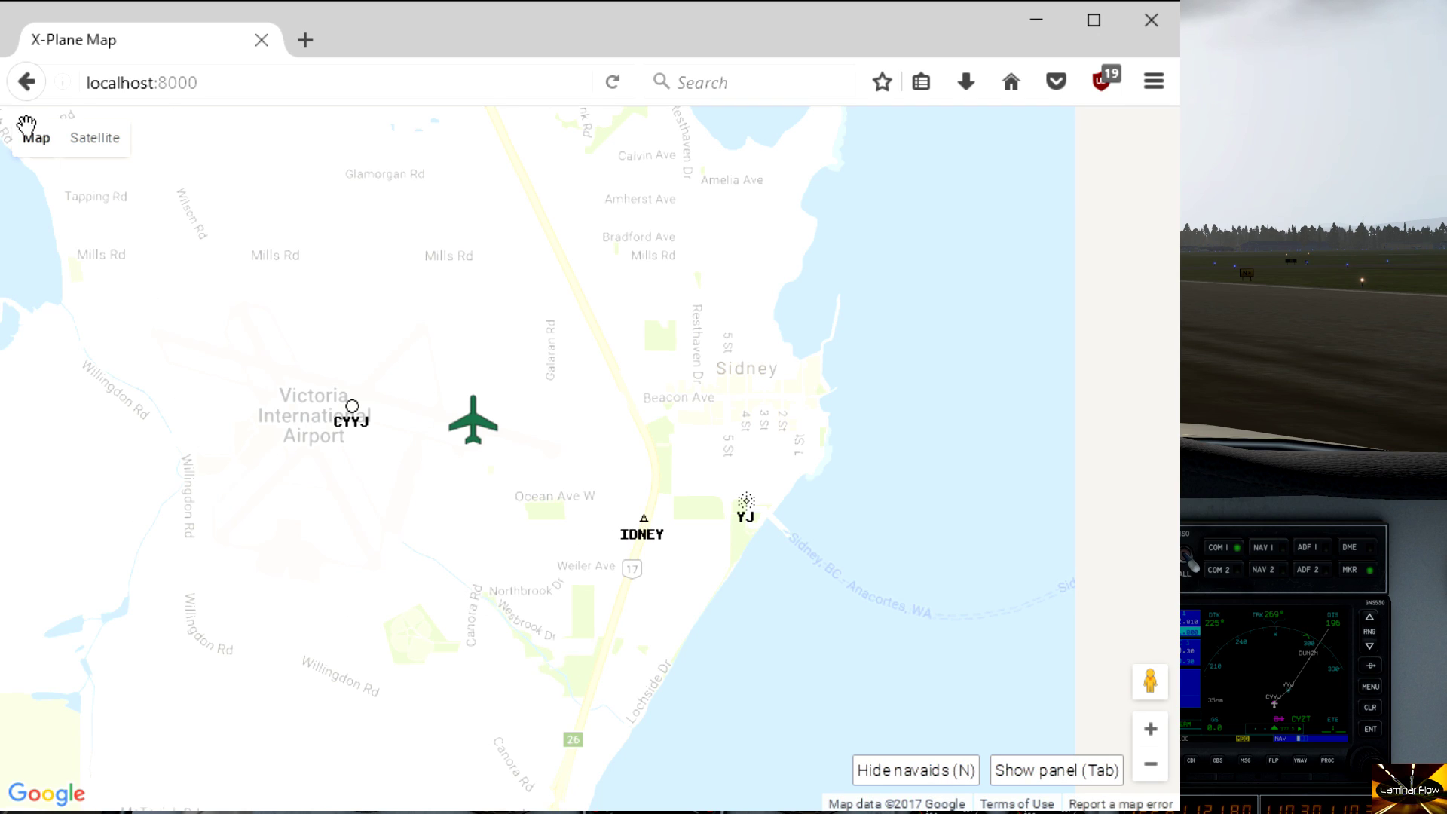
{"action": "left_click", "coordinate": [104, 147]}
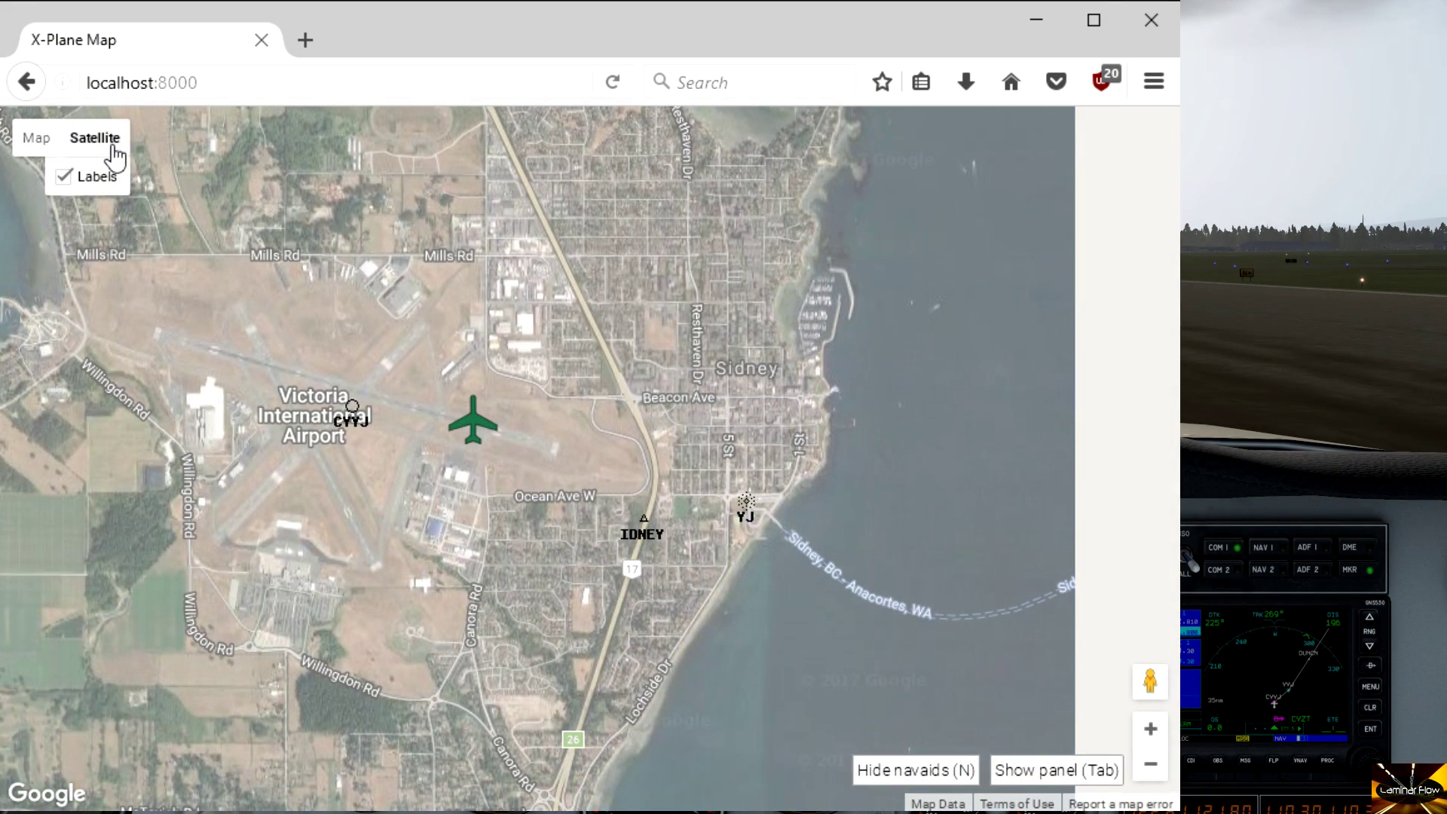
{"action": "left_click", "coordinate": [33, 145]}
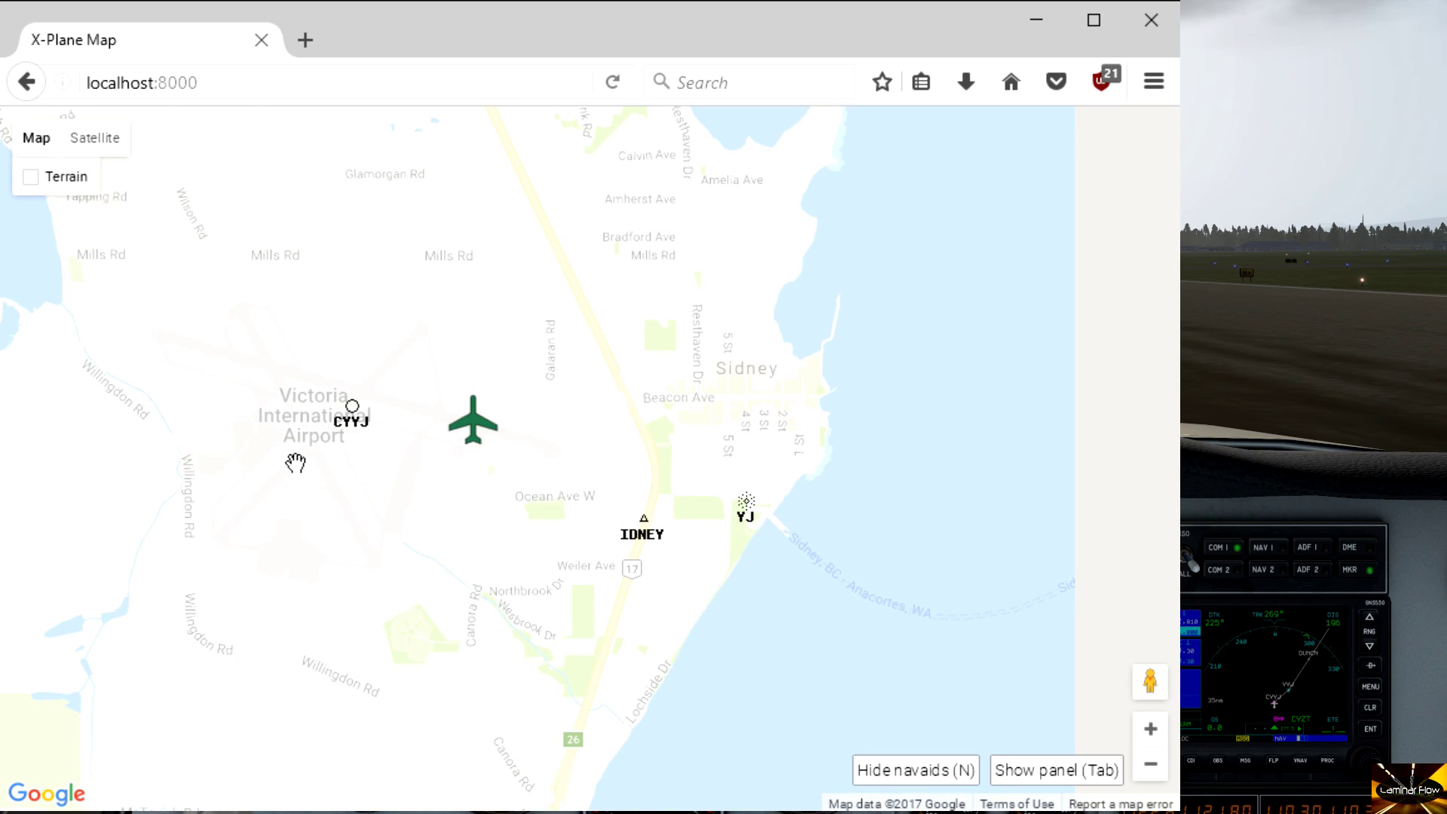
Step: Zoom the map out two levels to show the Saanich peninsula
{"action": "scroll", "coordinate": [449, 415], "scroll_direction": "down", "scroll_amount": 1}
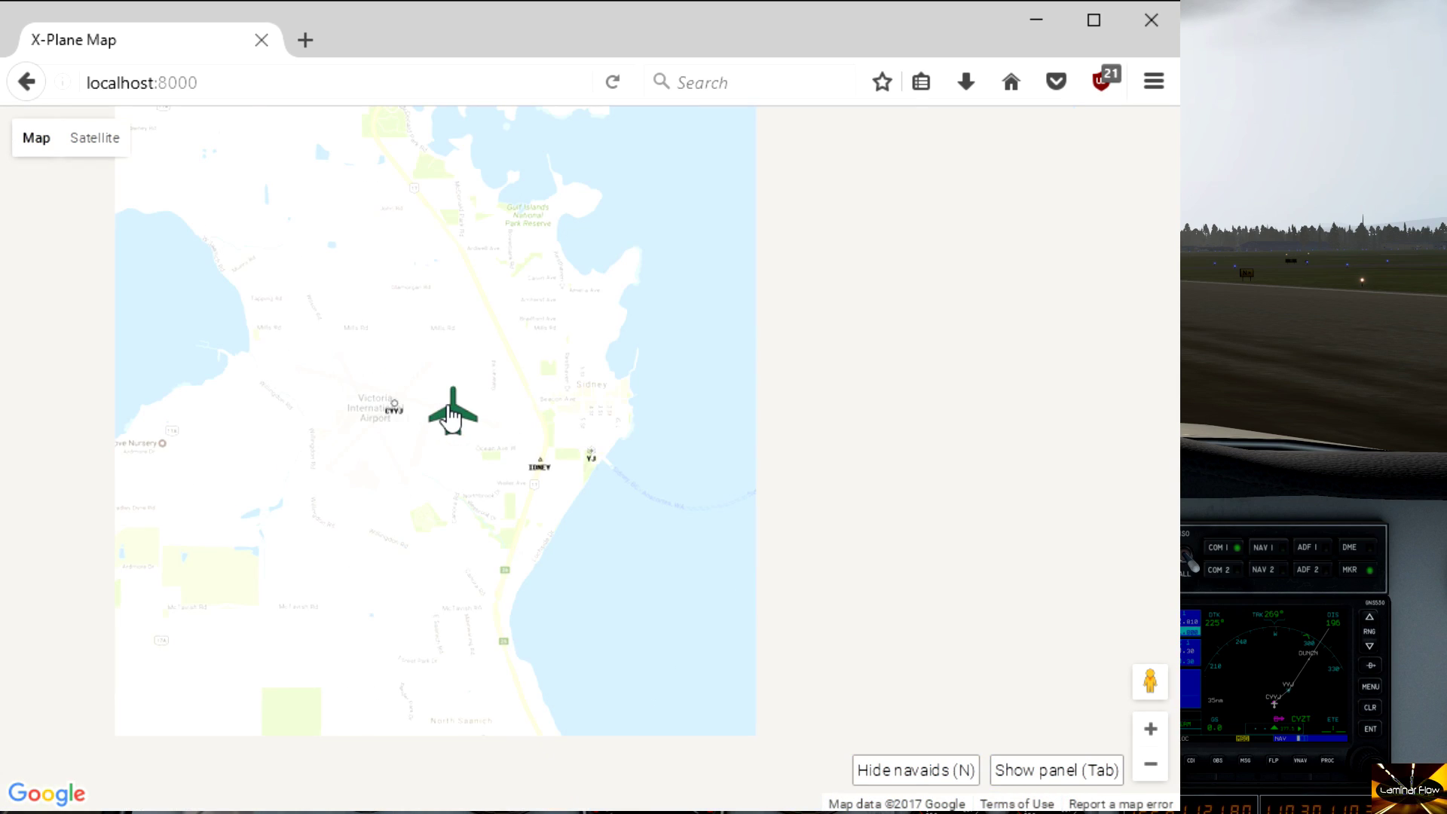
{"action": "scroll", "coordinate": [448, 417], "scroll_direction": "down", "scroll_amount": 1}
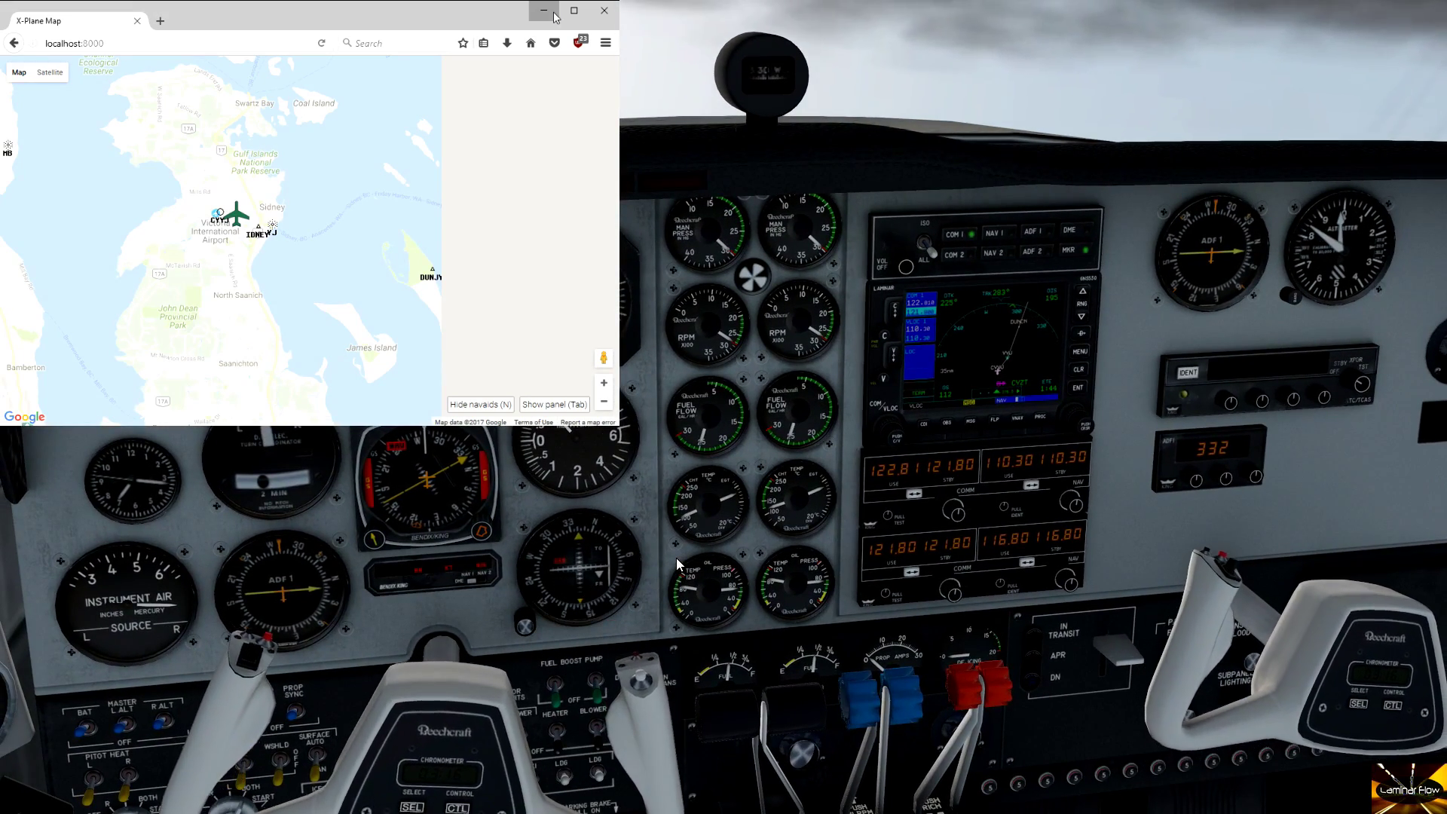
Step: Set the forward cockpit view and snap the map window to the left half
{"action": "key", "text": "shift+9"}
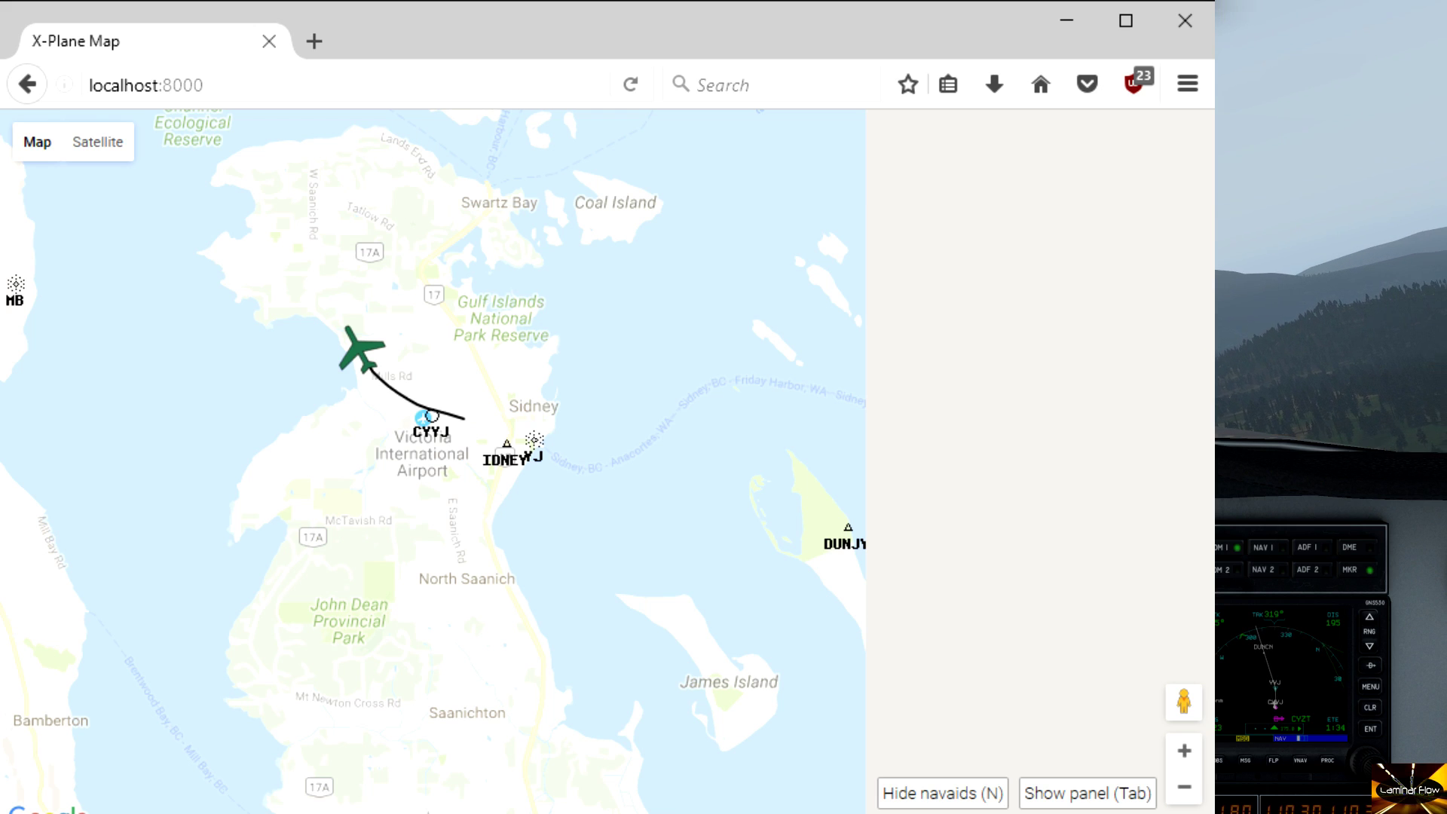
{"action": "key", "text": "super+Left"}
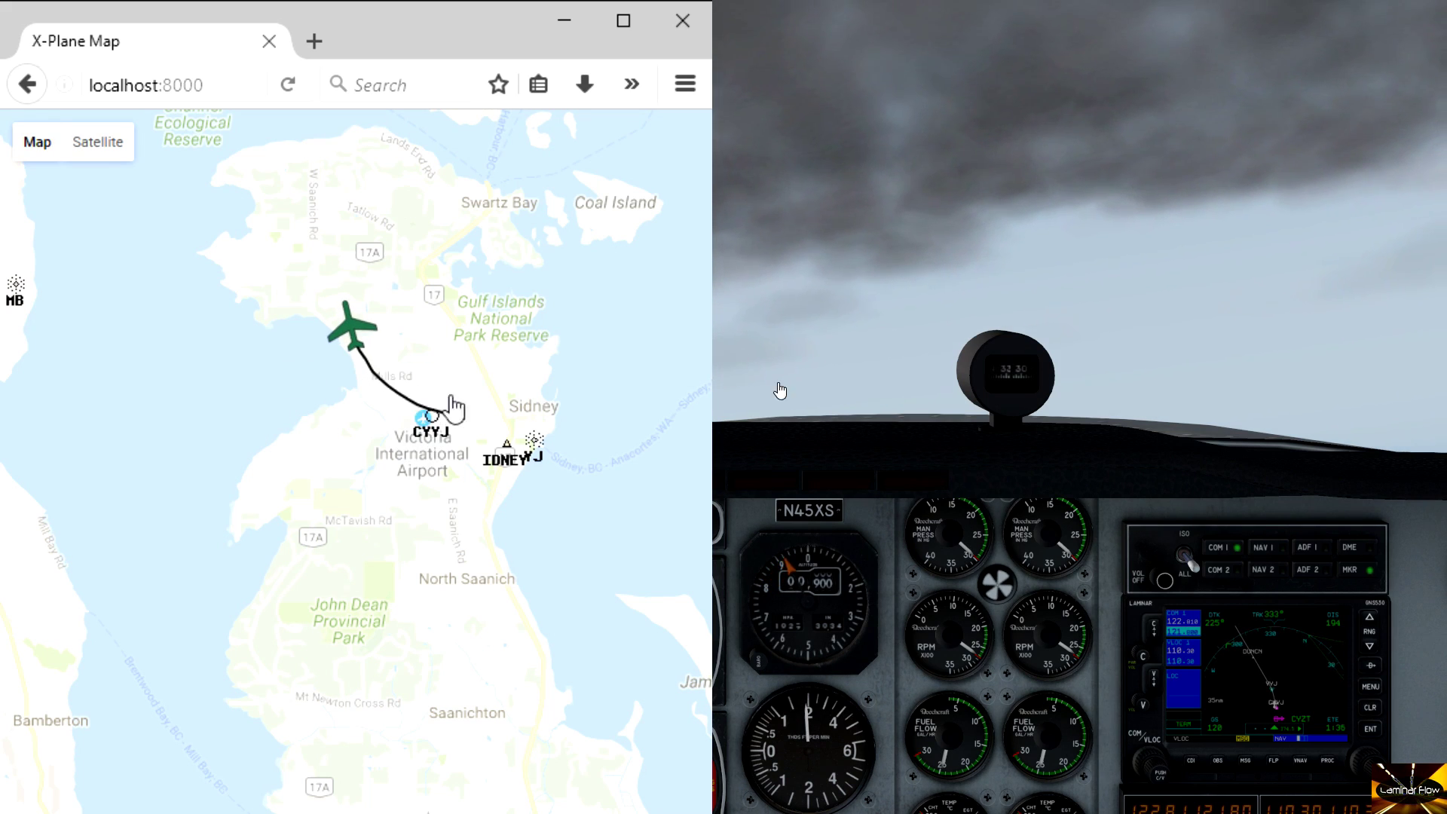
Step: Open the plane marker's popup showing altitude, heading and ground speed, zooming out around it
{"action": "scroll", "coordinate": [347, 418], "scroll_direction": "down", "scroll_amount": 1}
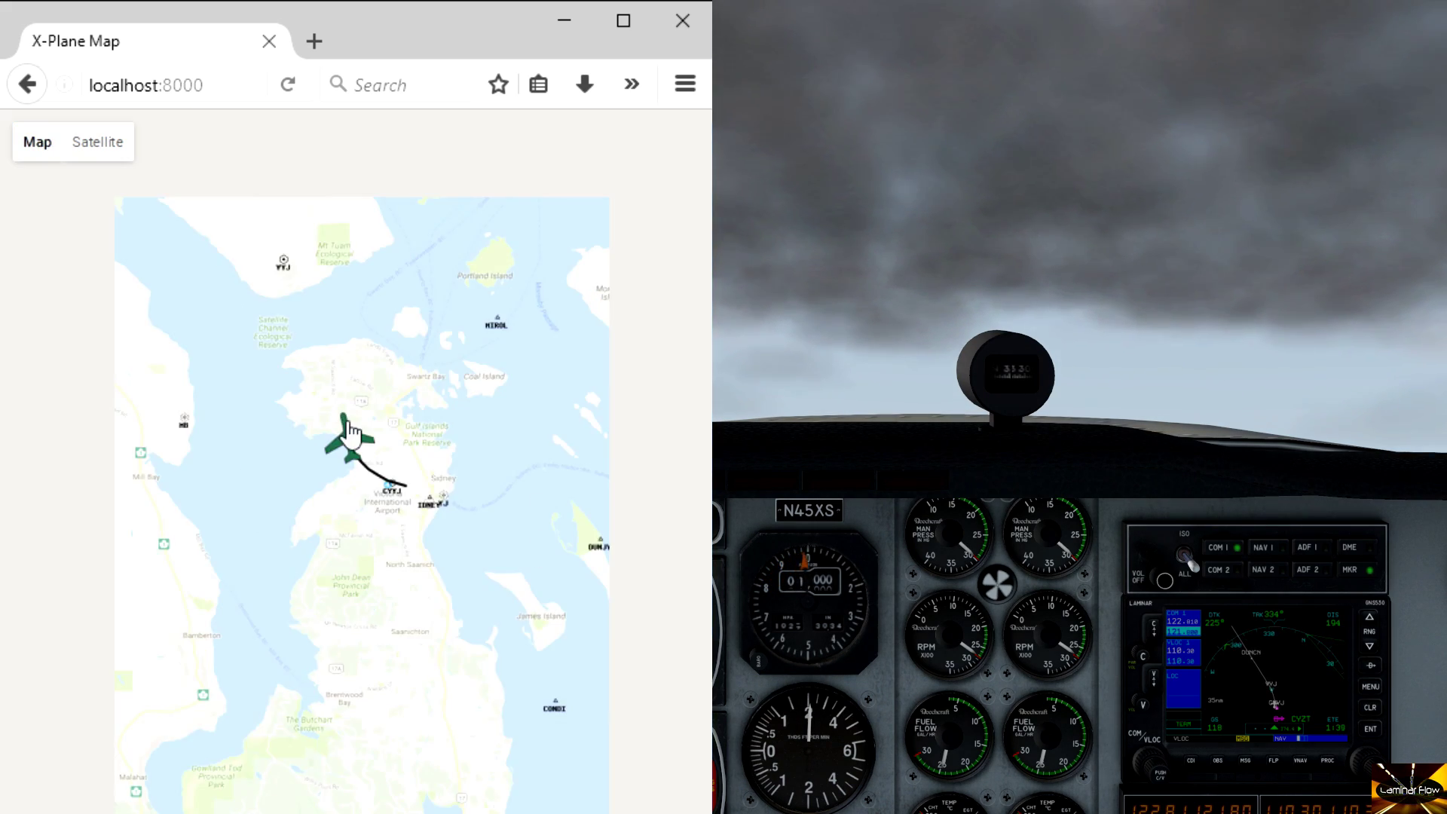
{"action": "left_click", "coordinate": [352, 419]}
{"action": "scroll", "coordinate": [354, 421], "scroll_direction": "down", "scroll_amount": 1}
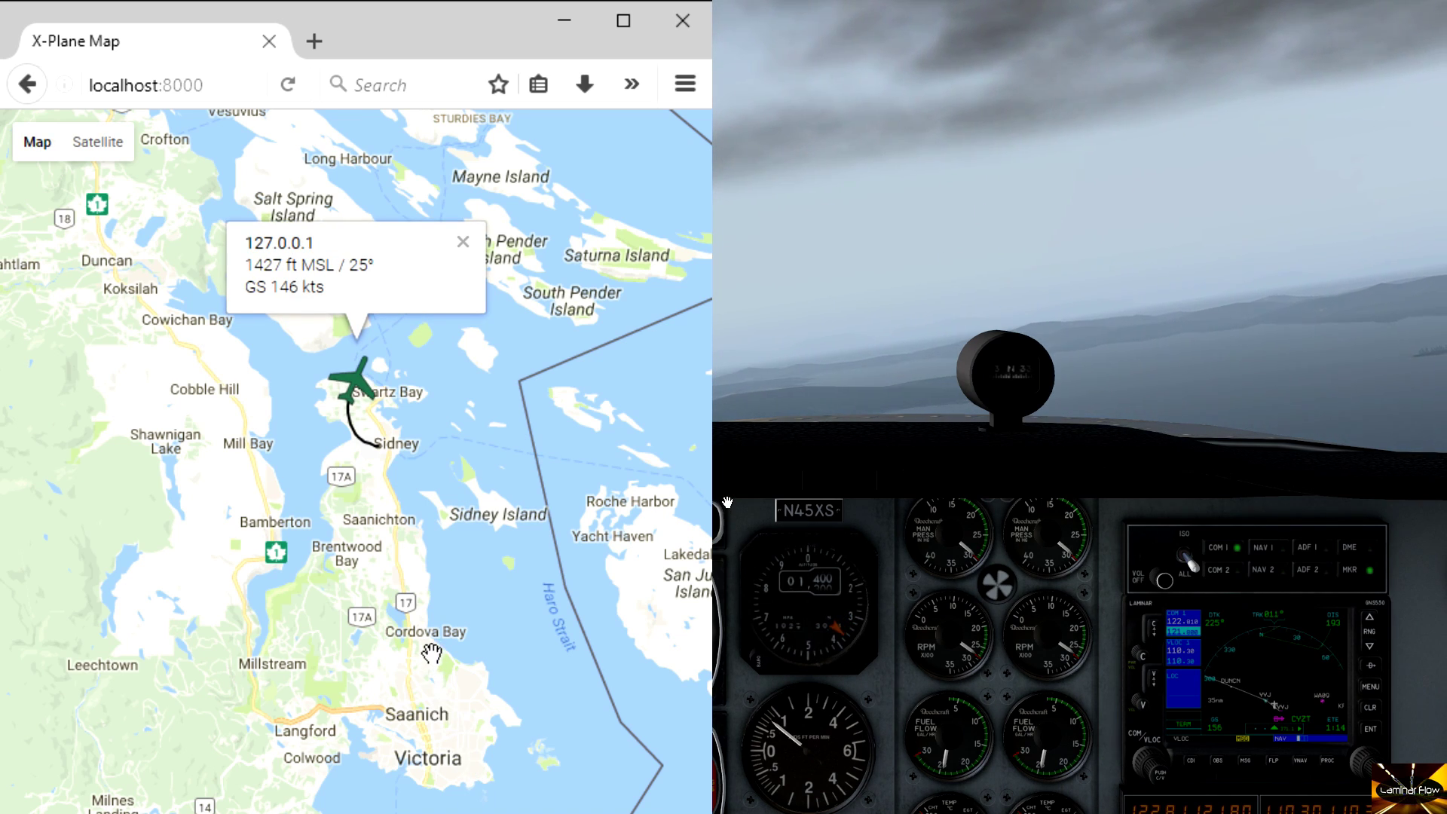
Step: Zoom out two levels to cover Courtenay through Port Angeles
{"action": "scroll", "coordinate": [411, 599], "scroll_direction": "down", "scroll_amount": 1}
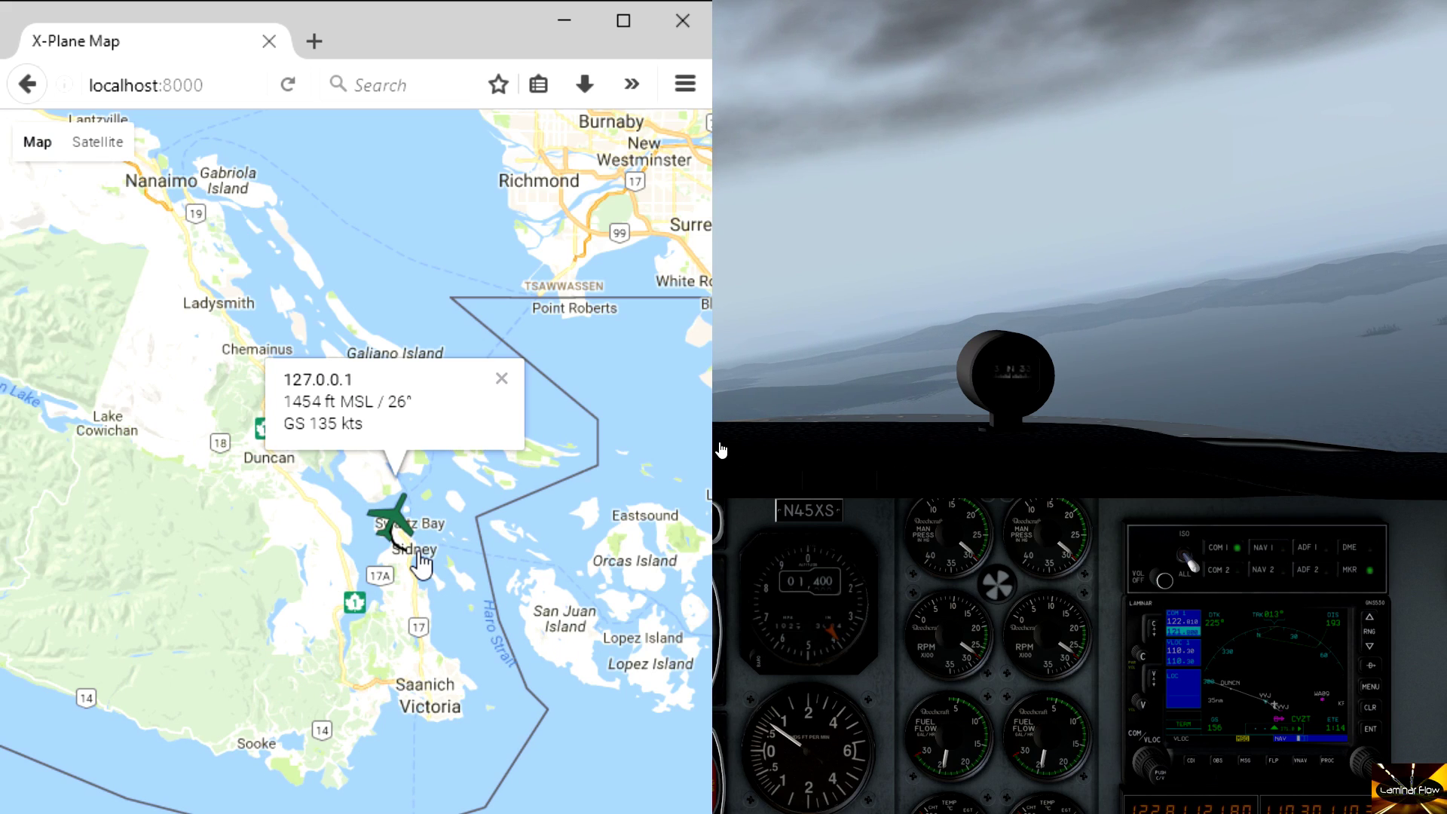
{"action": "scroll", "coordinate": [420, 558], "scroll_direction": "down", "scroll_amount": 1}
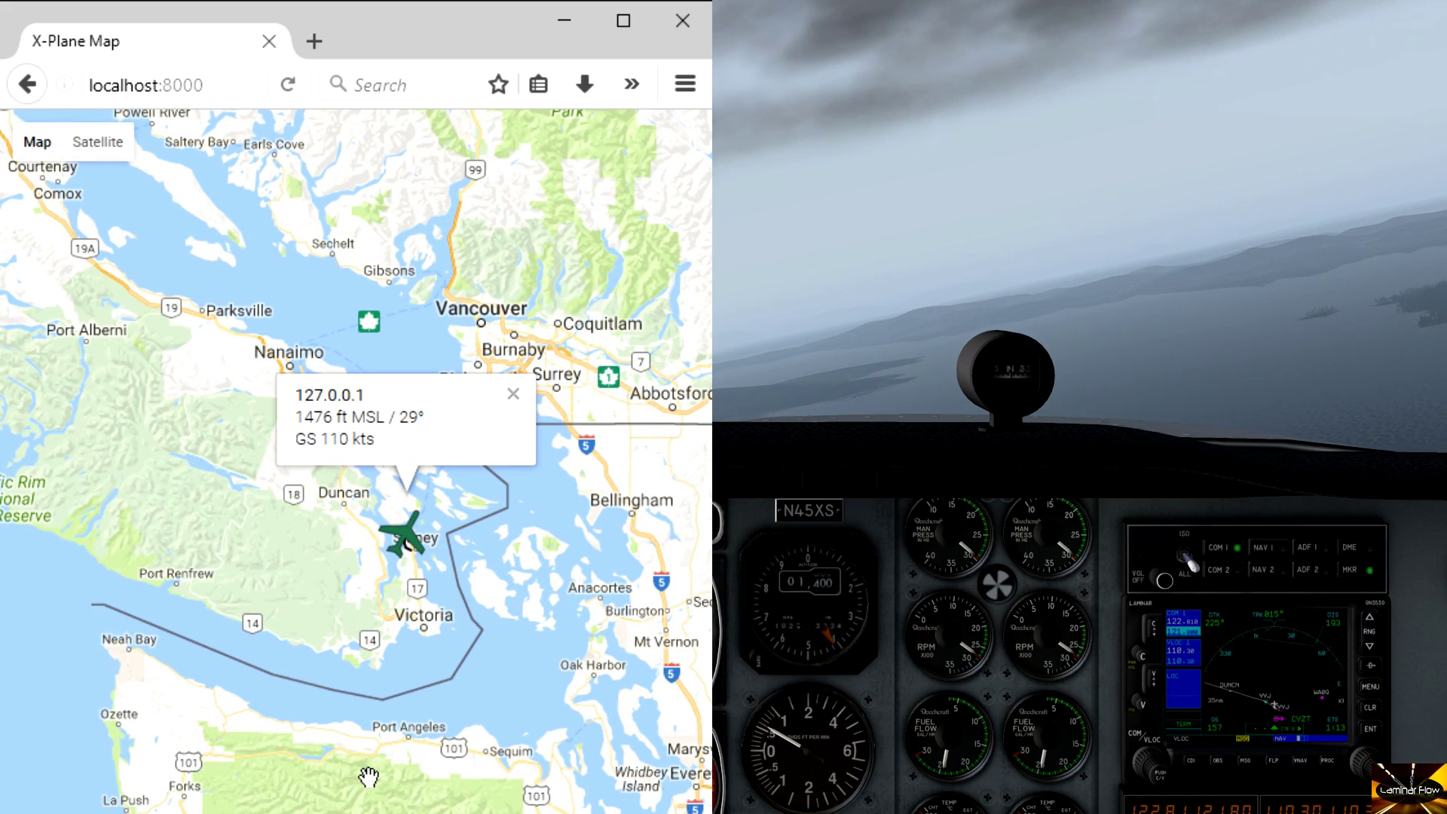